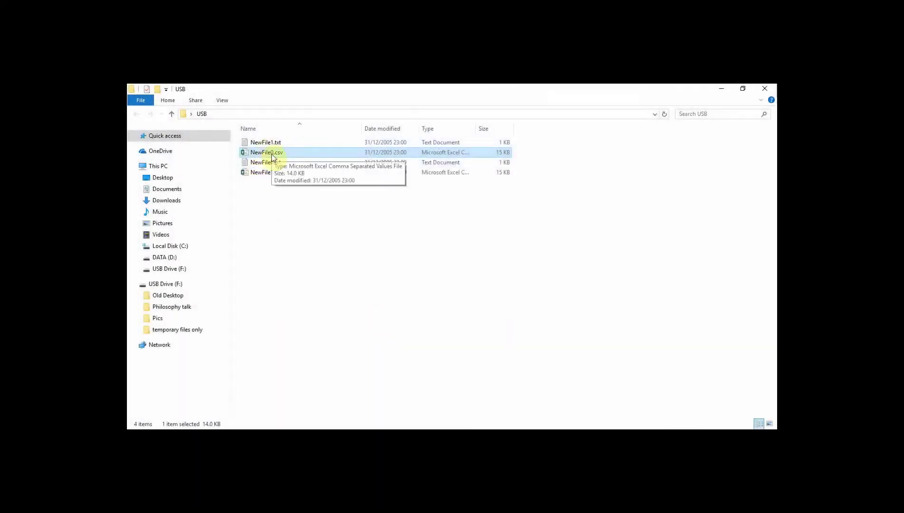
Step: Open the NewFile0.csv oscilloscope capture from the USB folder in Excel
double_click(272, 154)
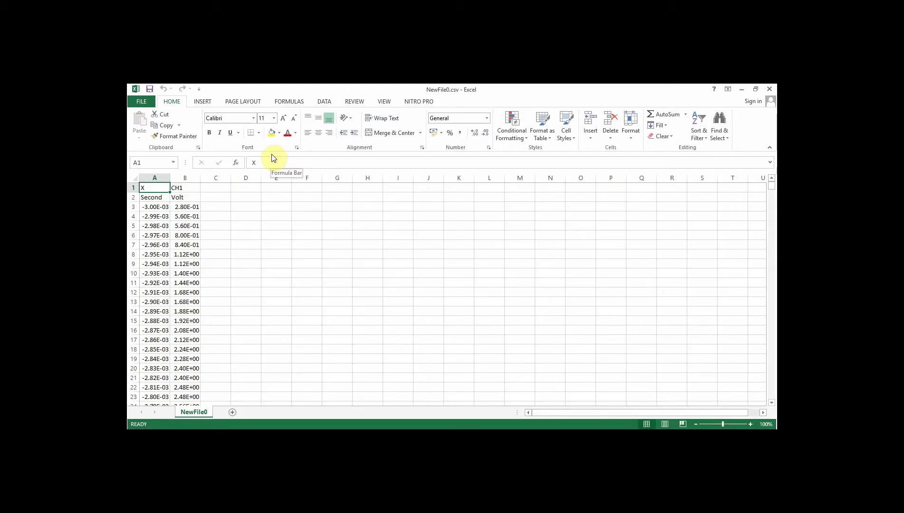
Step: Check the Second and Volt unit labels, then select the whole time column A
left_click_drag(154, 177, 184, 177)
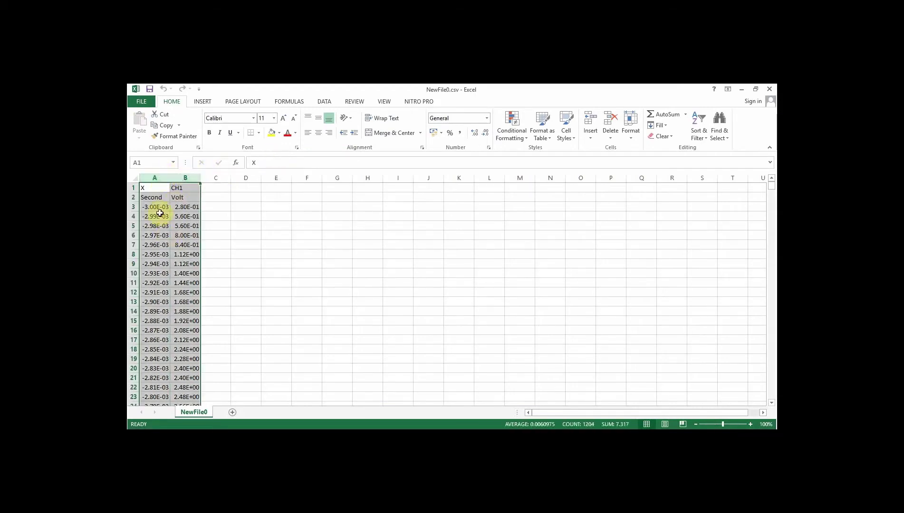
left_click(150, 198)
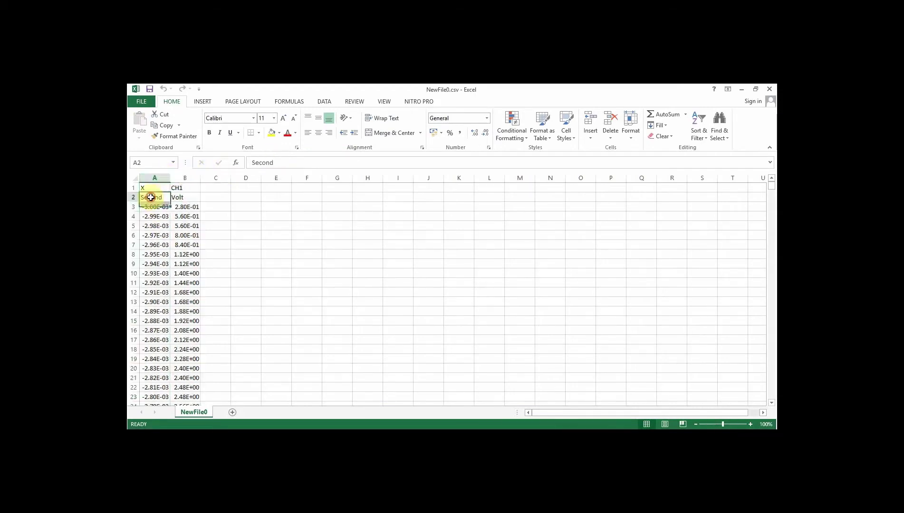
left_click(178, 197)
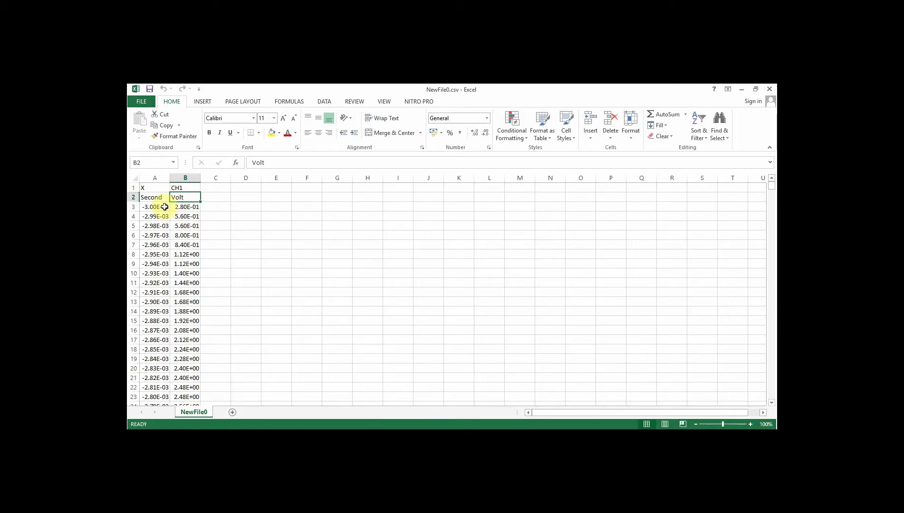
left_click(157, 177)
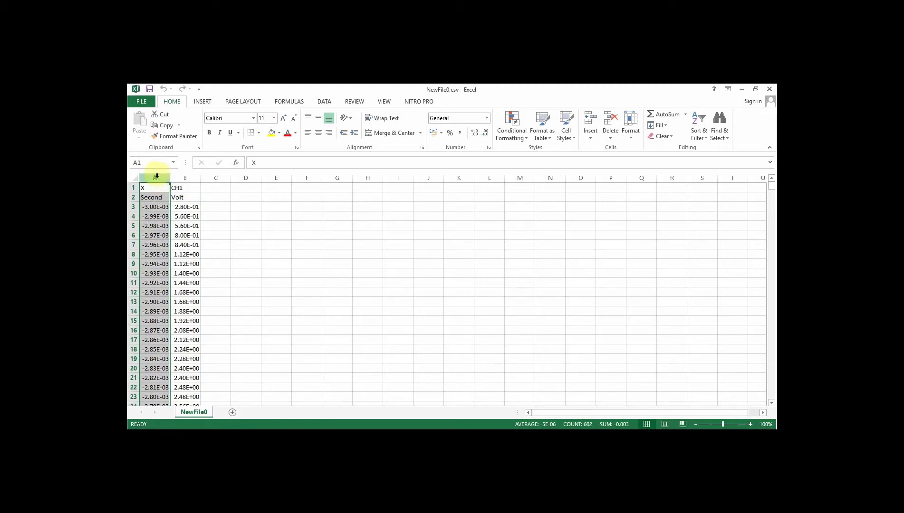
left_click(325, 103)
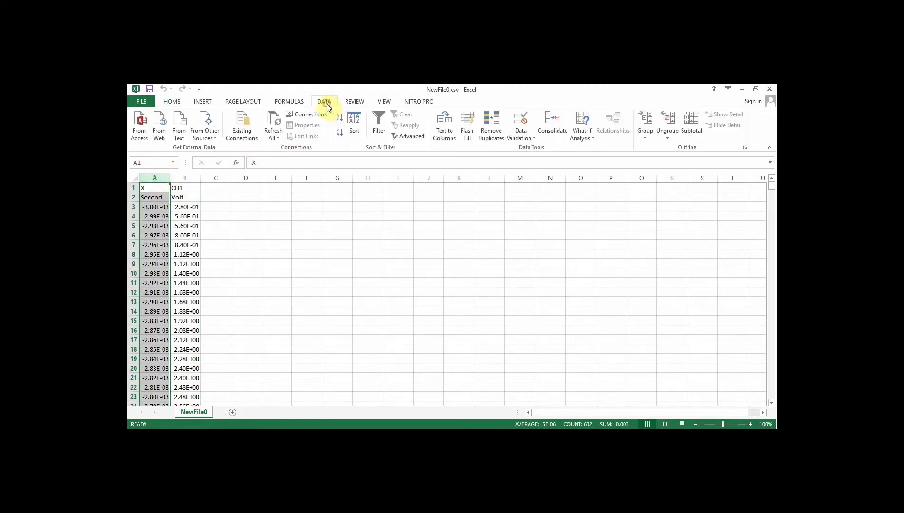
left_click(444, 135)
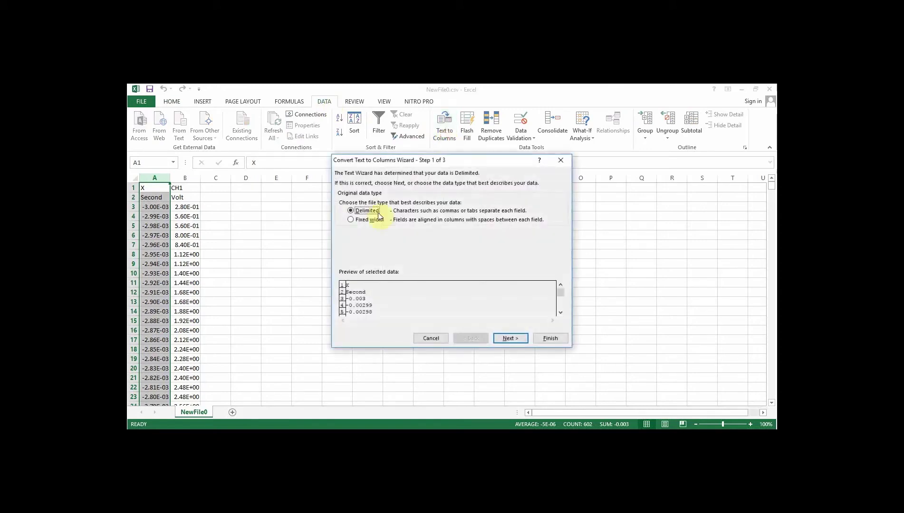
left_click(512, 338)
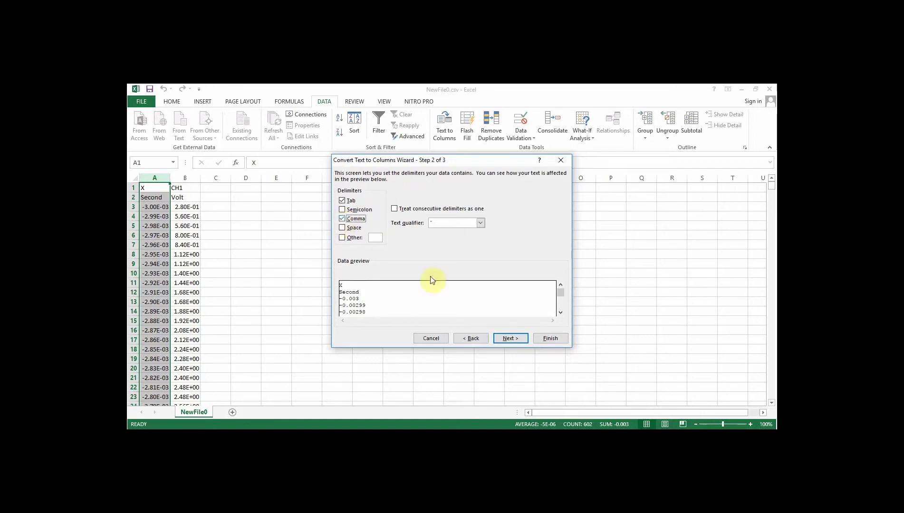
left_click(431, 338)
left_click(283, 236)
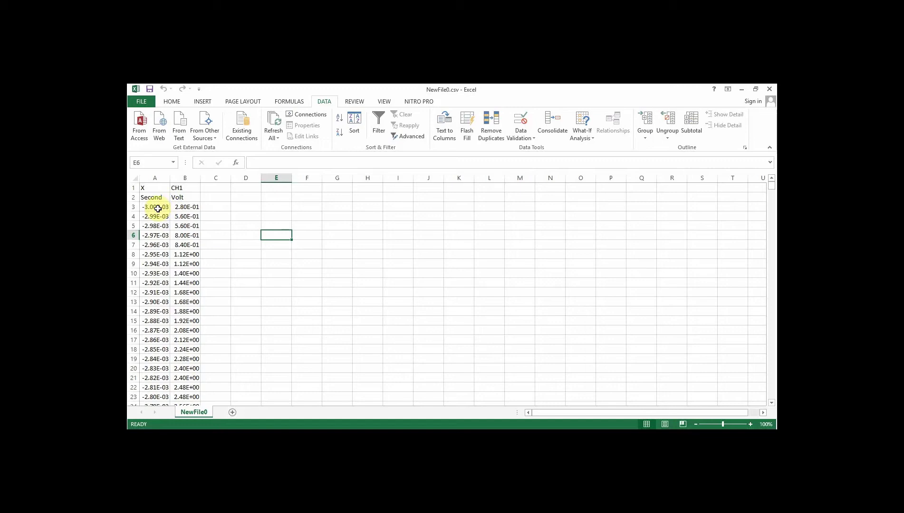
left_click(147, 103)
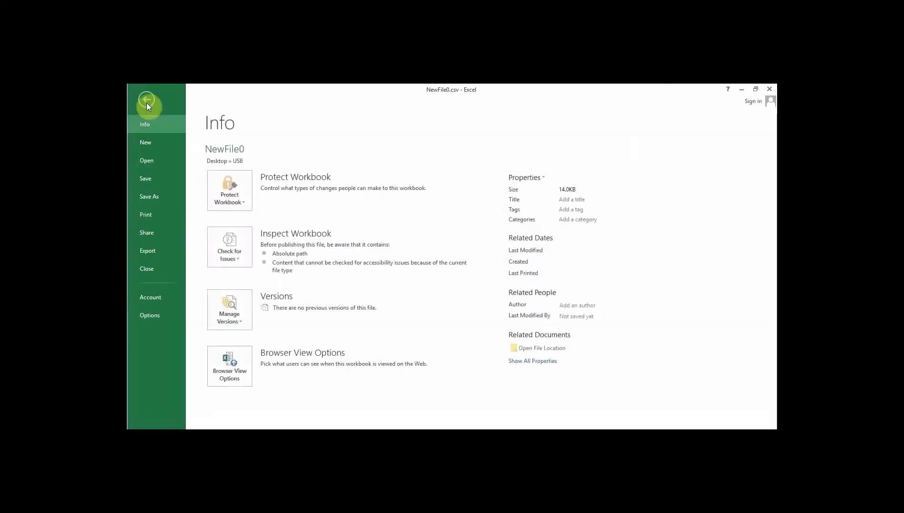
left_click(150, 315)
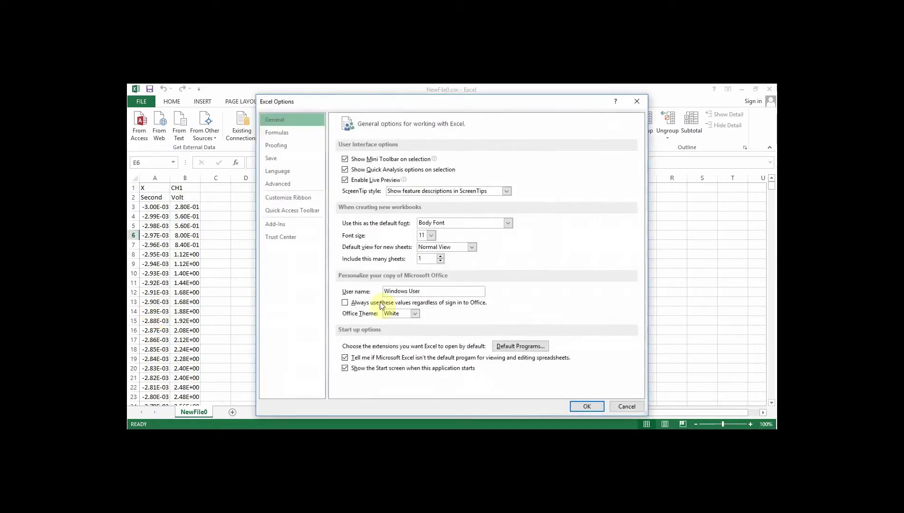
left_click(276, 185)
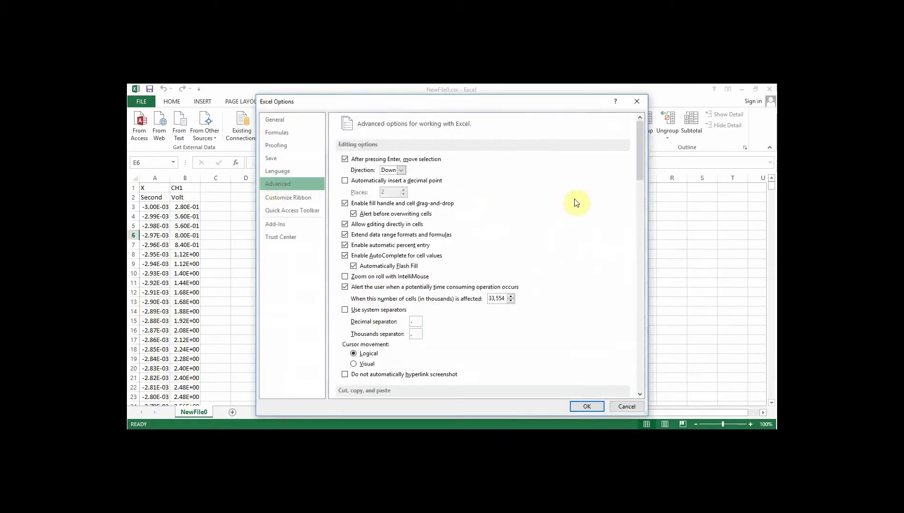
left_click(346, 310)
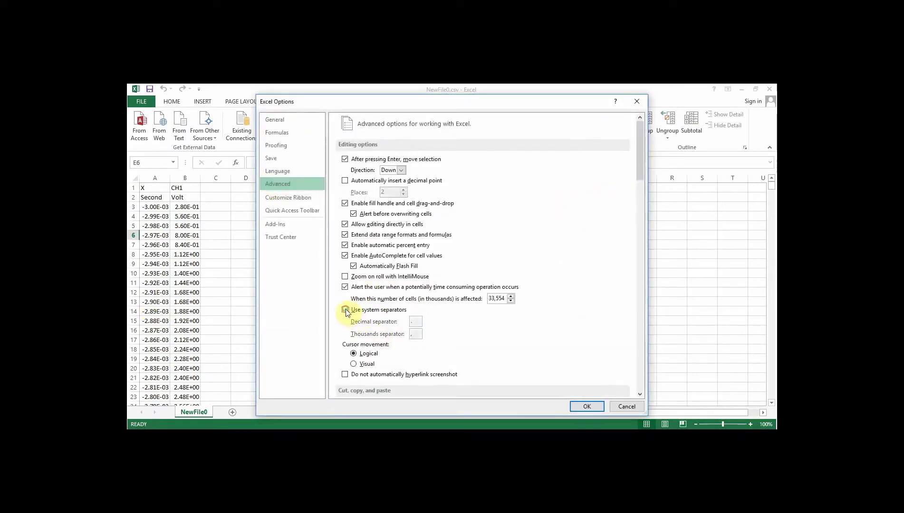
left_click(345, 311)
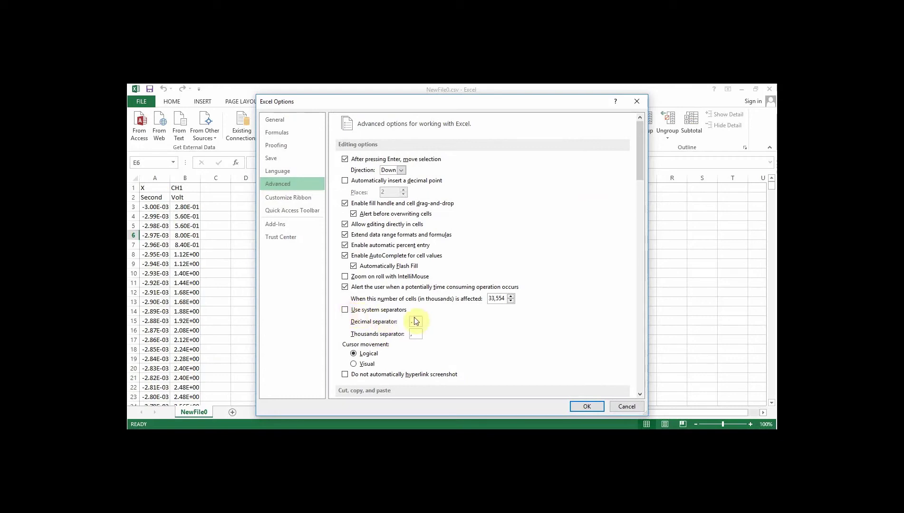
left_click(625, 407)
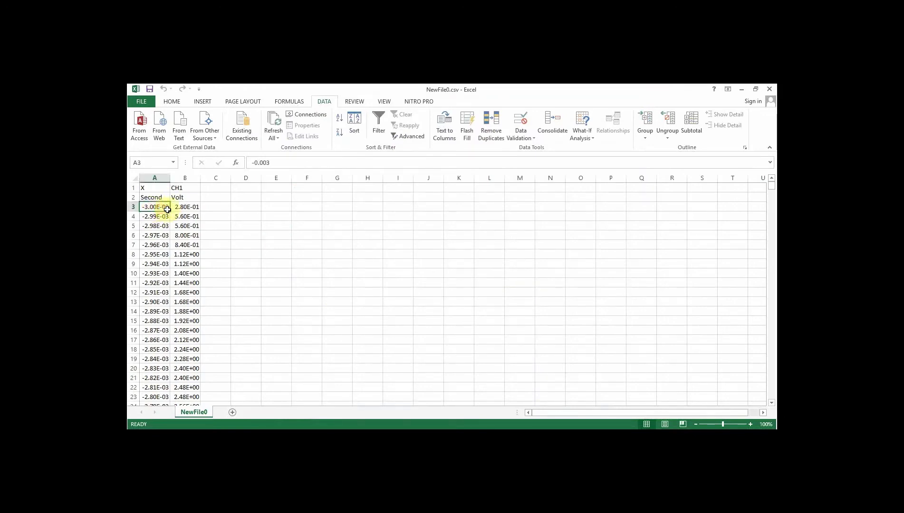
left_click_drag(160, 208, 182, 213)
key("ctrl+shift+Down")
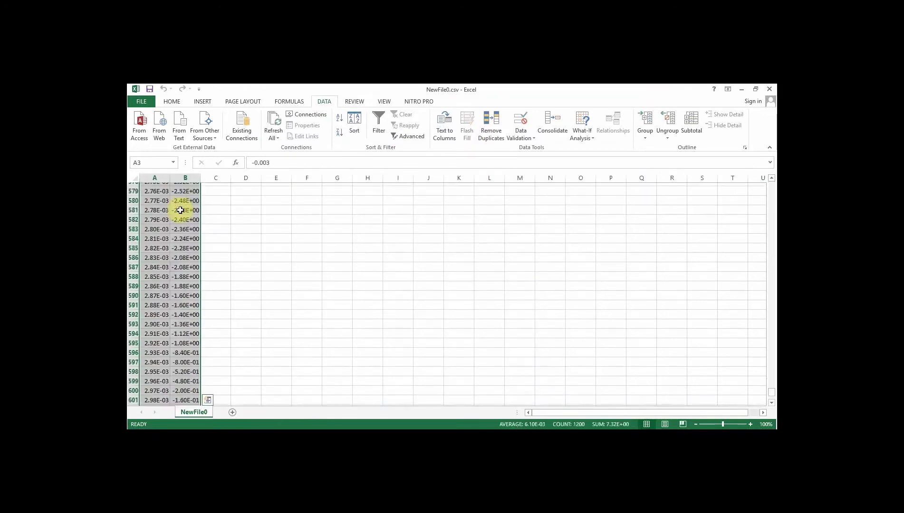
right_click(180, 210)
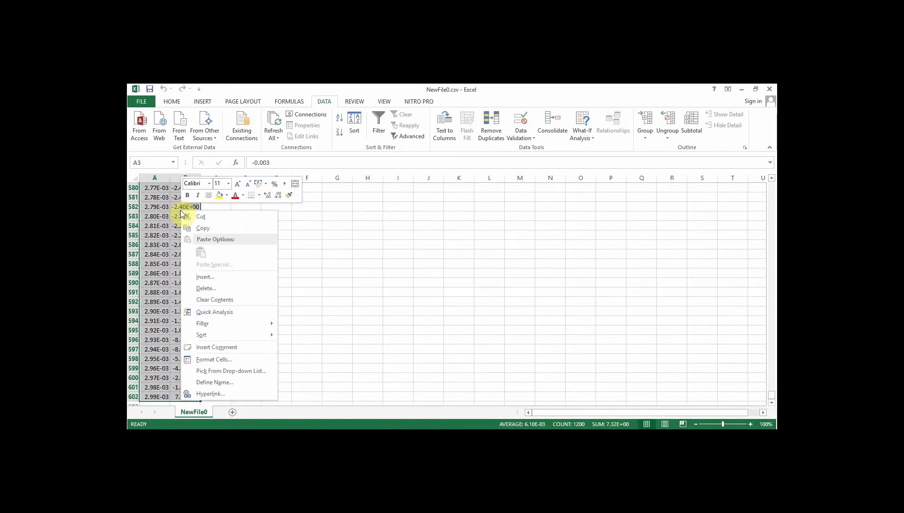
key("Escape")
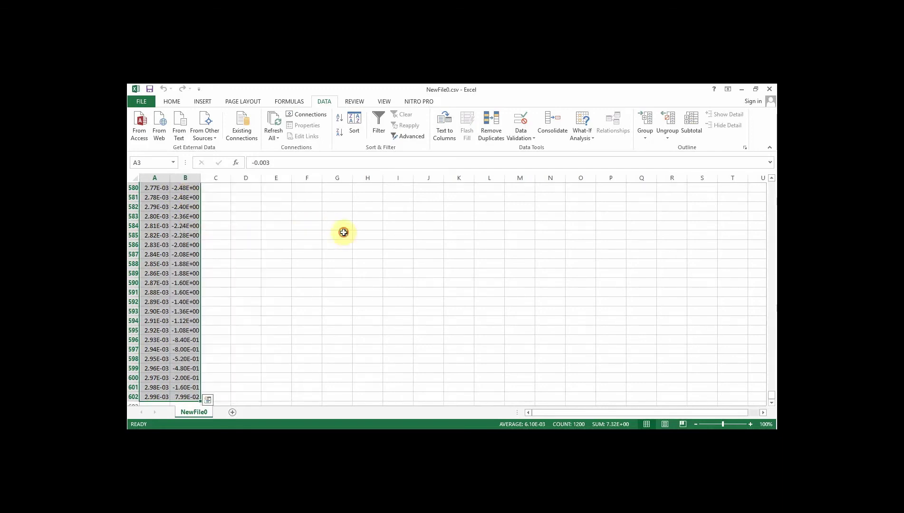
key("ctrl+f")
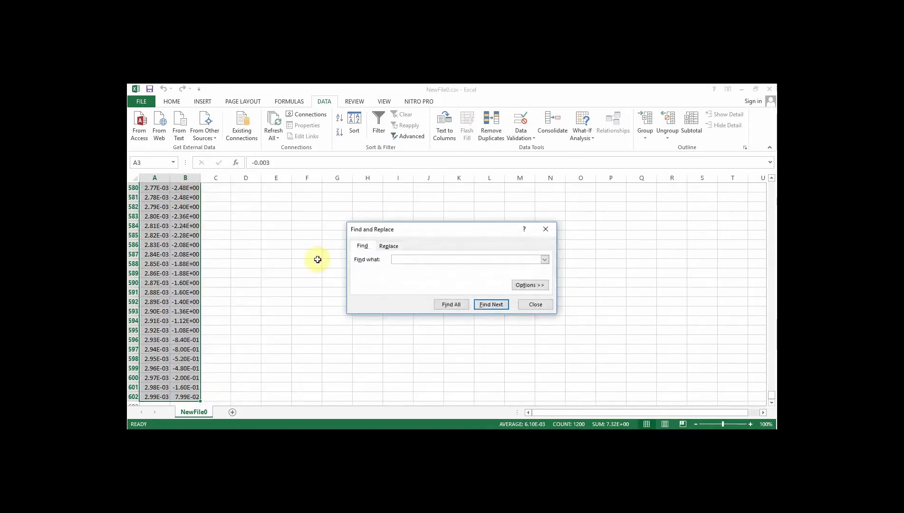
left_click(389, 248)
type(",")
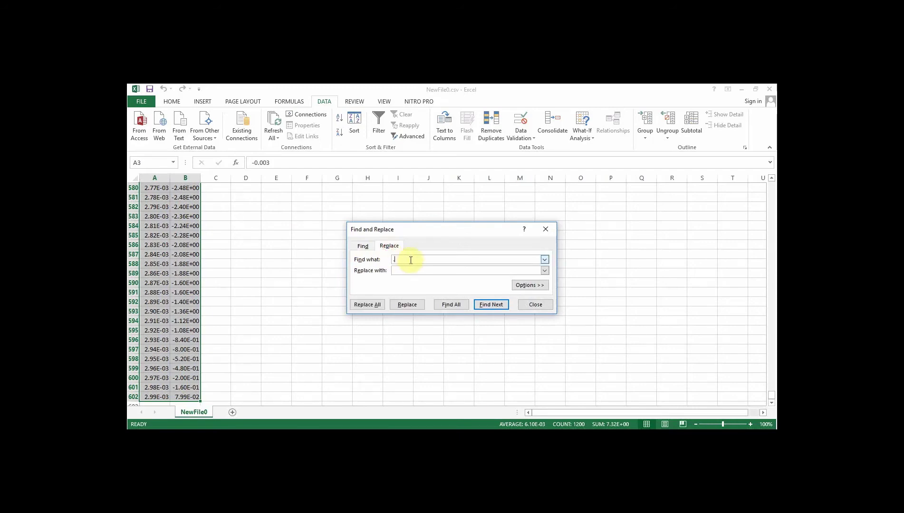
left_click(548, 231)
left_click(369, 254)
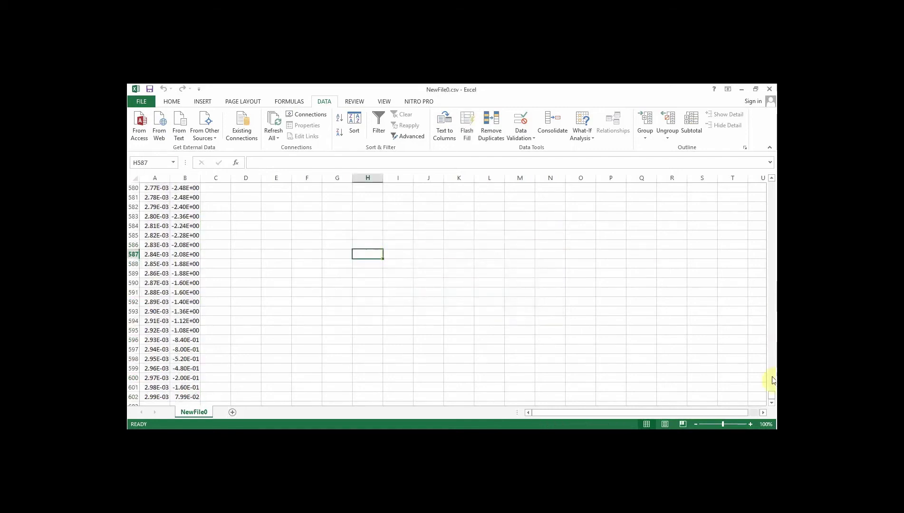
left_click_drag(771, 397, 770, 186)
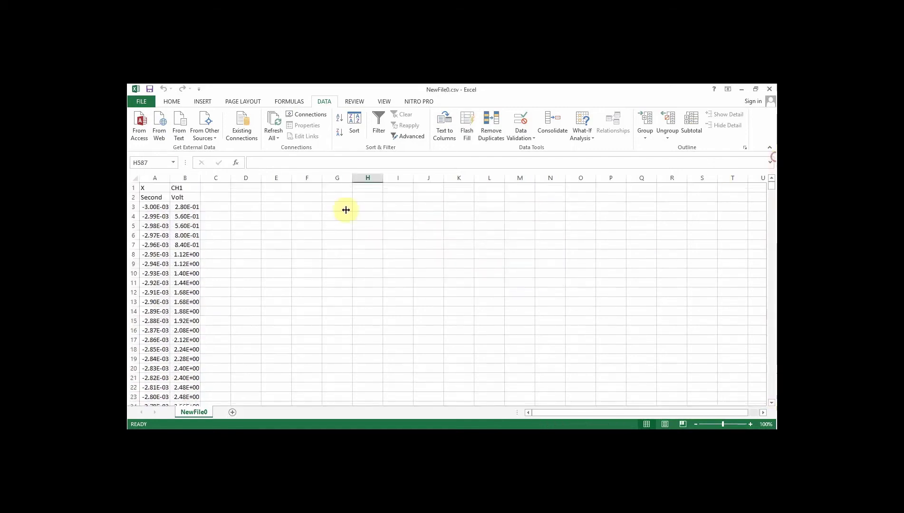
left_click(151, 206)
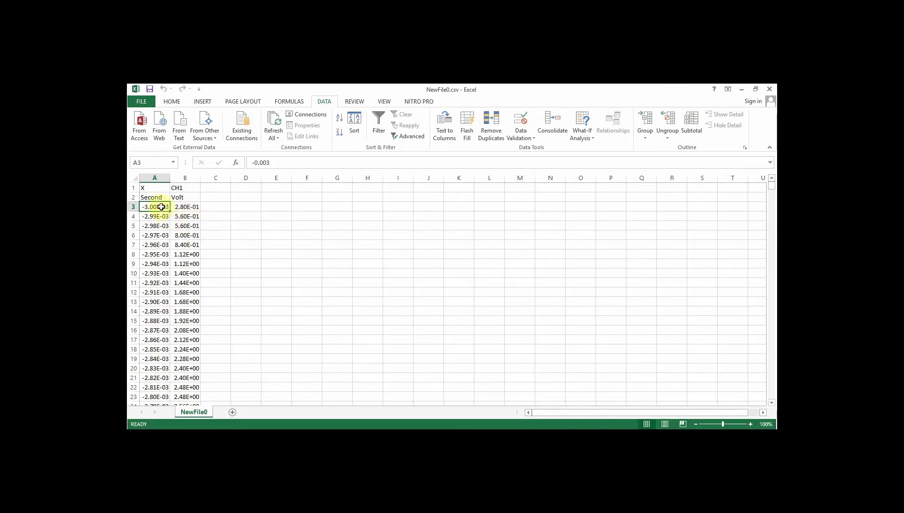
Step: Select A3:B602 and insert a Scatter with Smooth Lines chart of voltage against time
left_click_drag(160, 206, 179, 210)
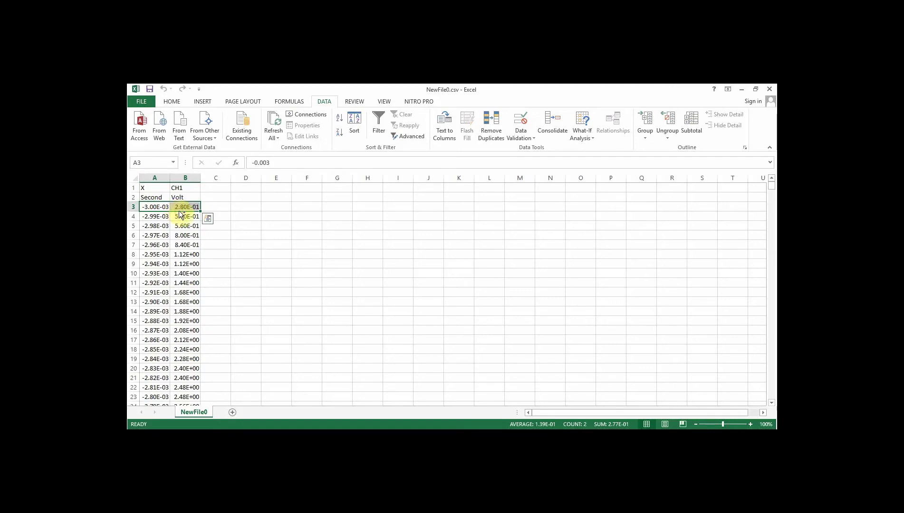
key("ctrl+shift+Down")
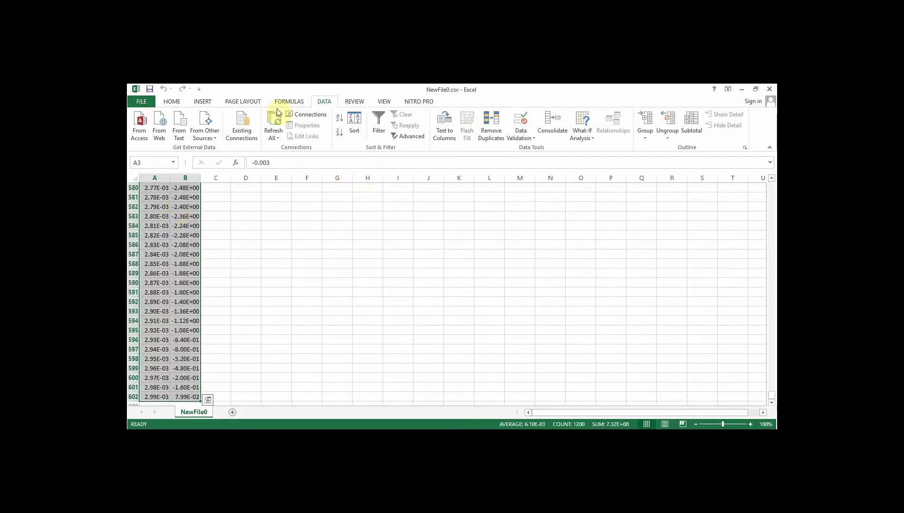
left_click(202, 101)
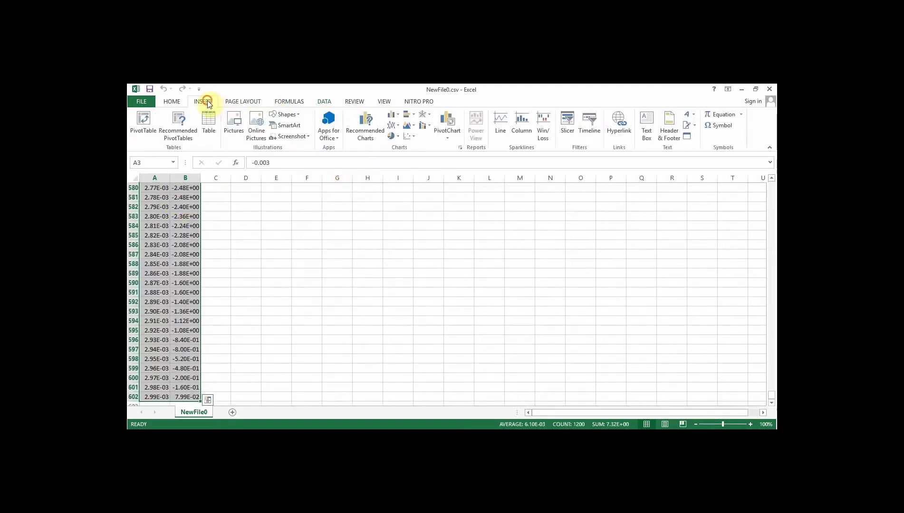
left_click(409, 138)
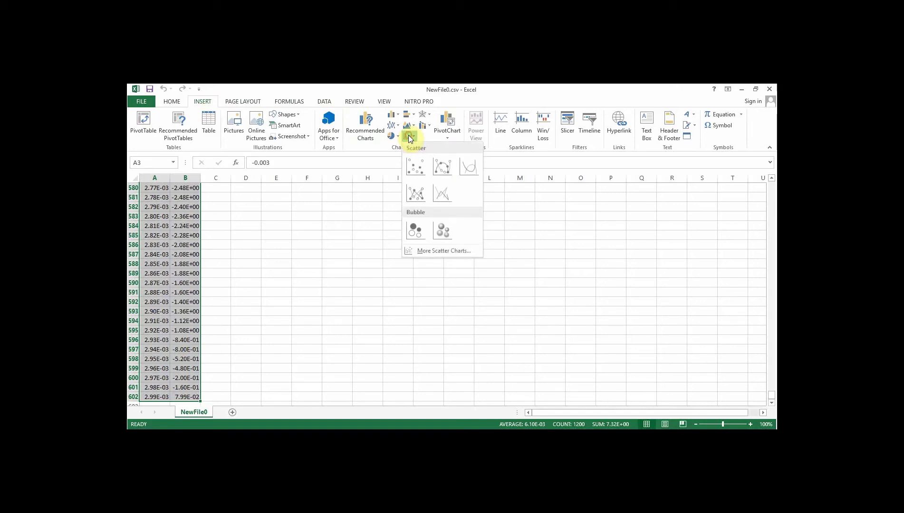
left_click(469, 169)
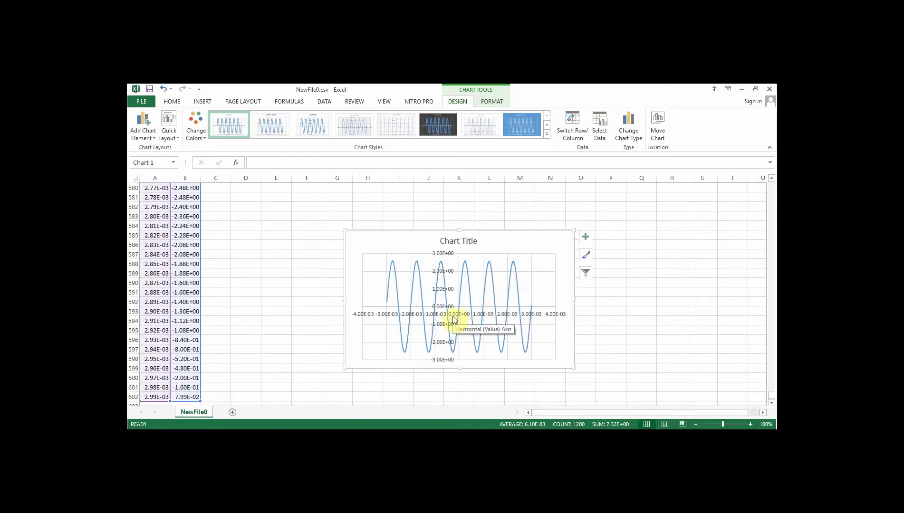
Step: Set the vertical voltage axis number format to zero decimal places
double_click(447, 254)
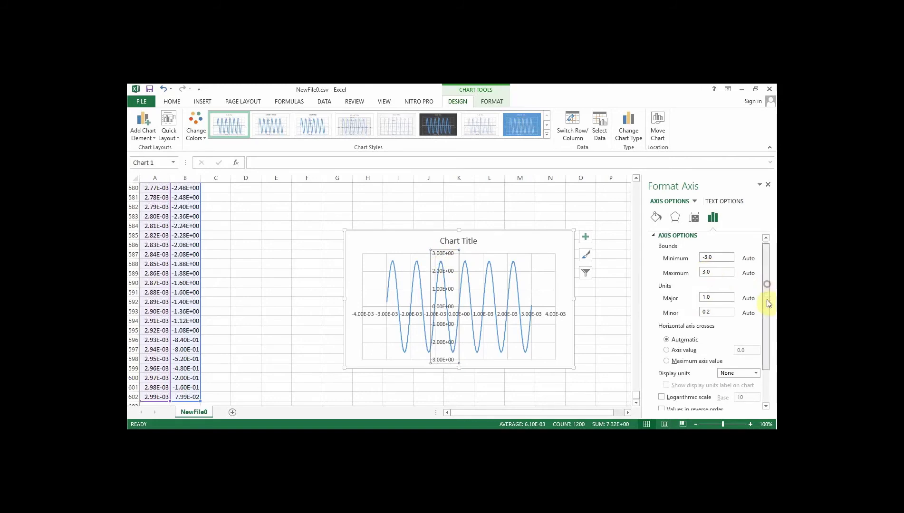
left_click_drag(767, 300, 774, 323)
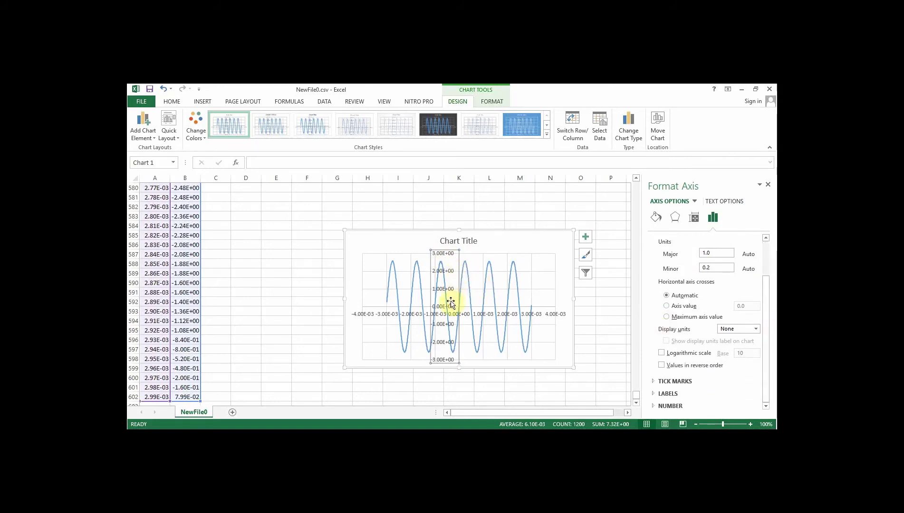
left_click(667, 406)
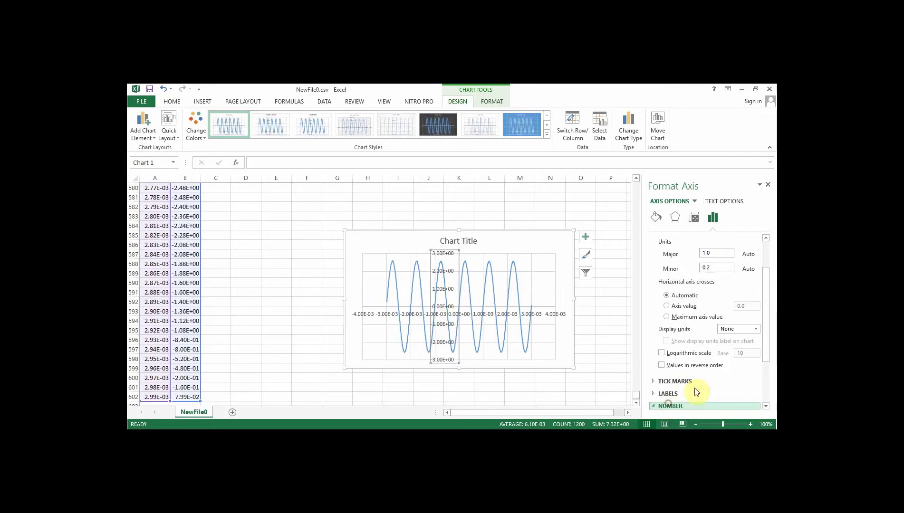
left_click_drag(767, 346, 768, 393)
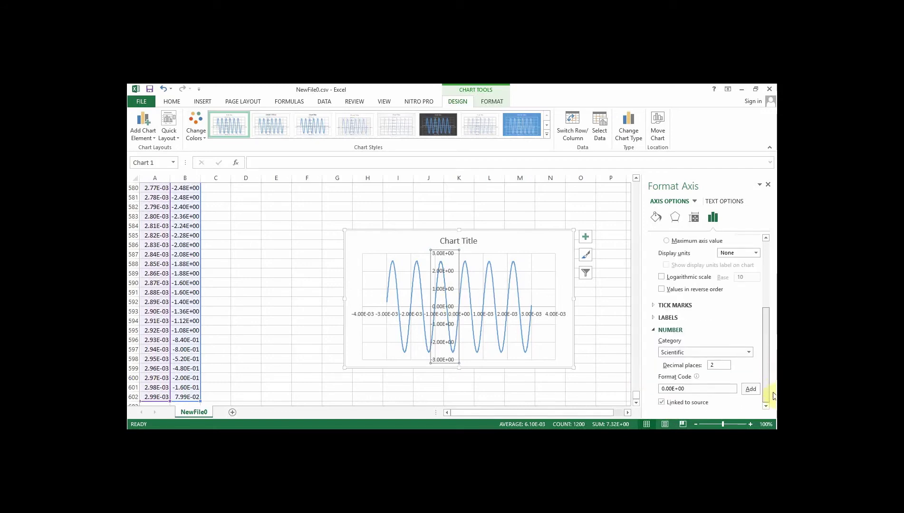
left_click(719, 364)
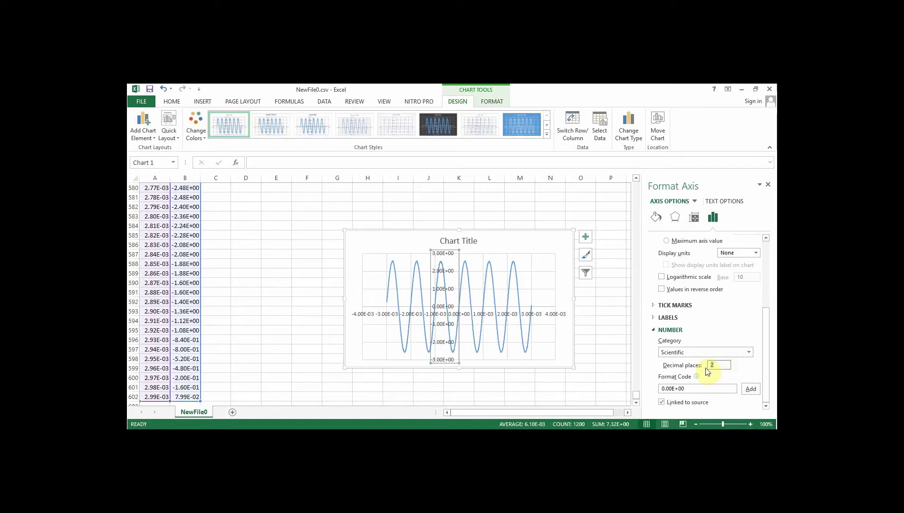
type("0")
double_click(696, 388)
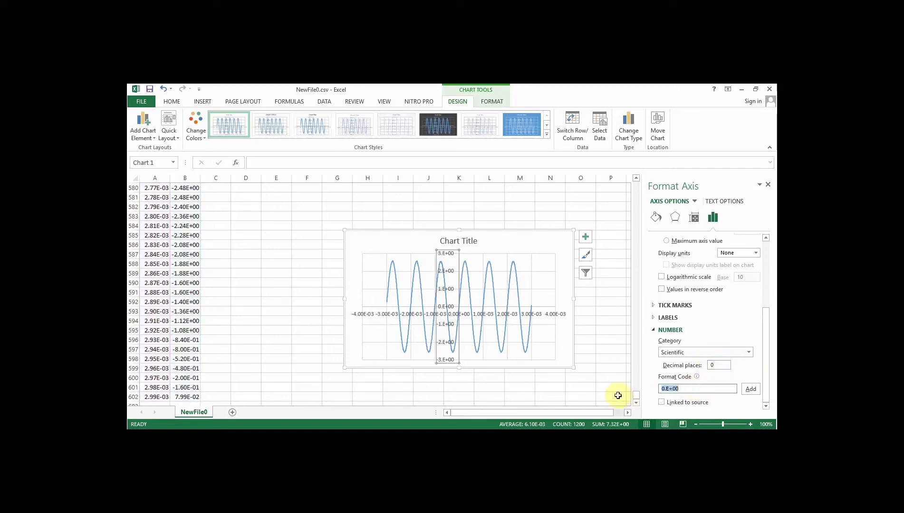
key("BackSpace")
left_click(558, 388)
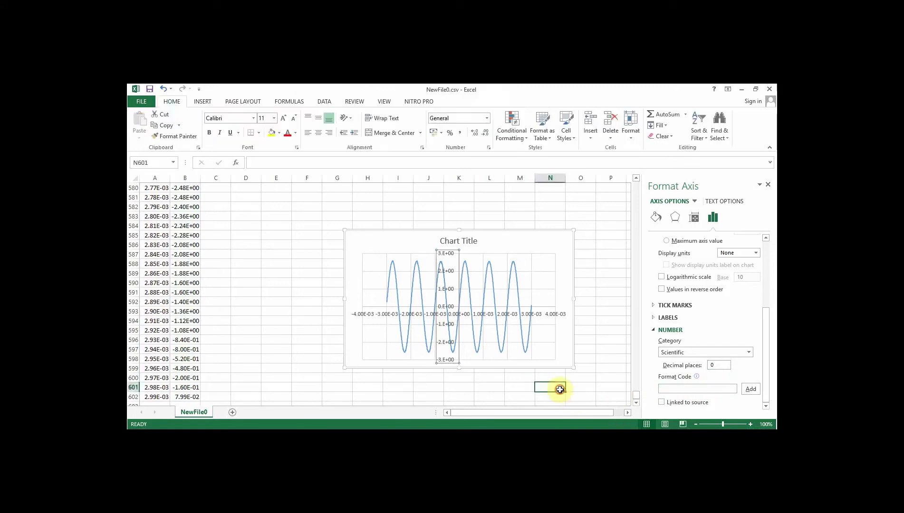
Step: Add format code 0 to the voltage axis so labels read -3 to 3
left_click(442, 258)
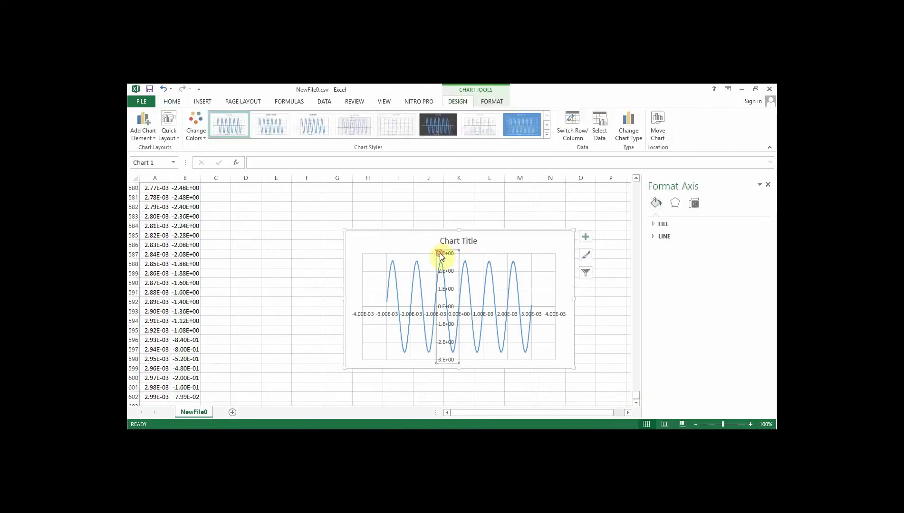
left_click_drag(763, 321, 768, 399)
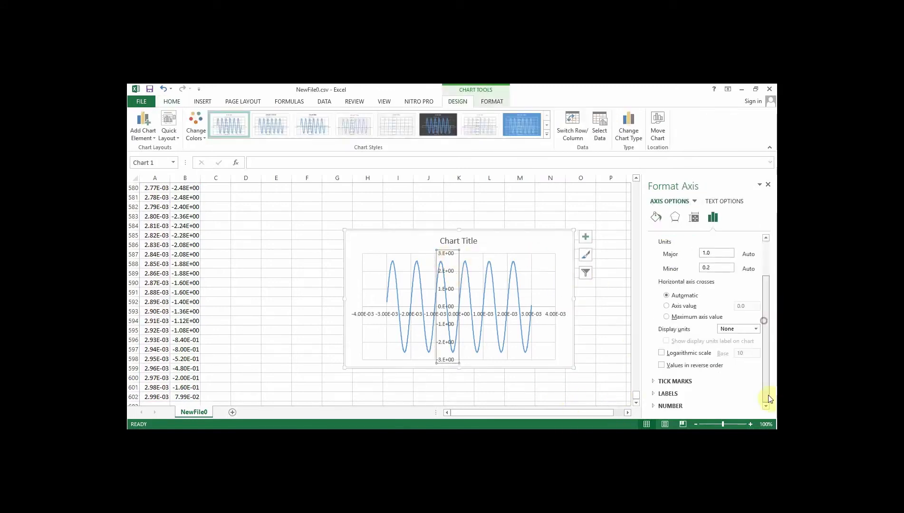
left_click(657, 404)
left_click_drag(767, 355, 768, 398)
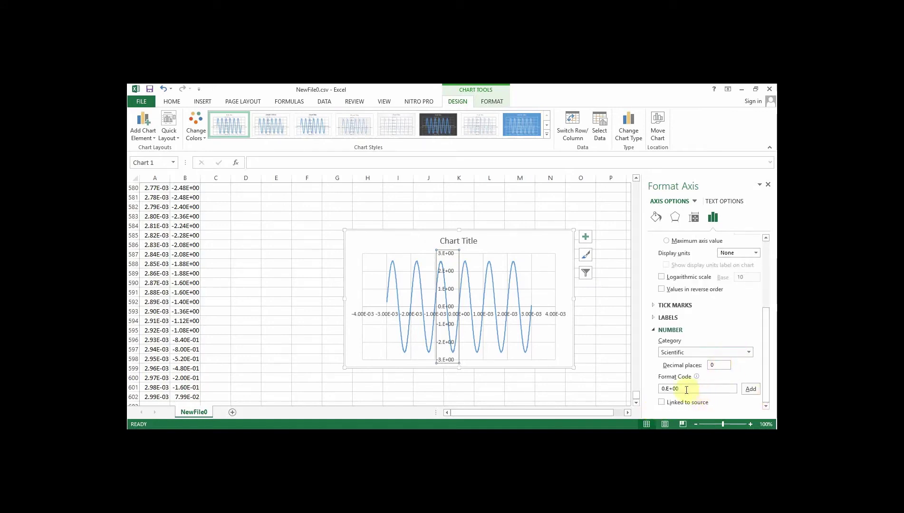
left_click_drag(685, 389, 645, 390)
type("0")
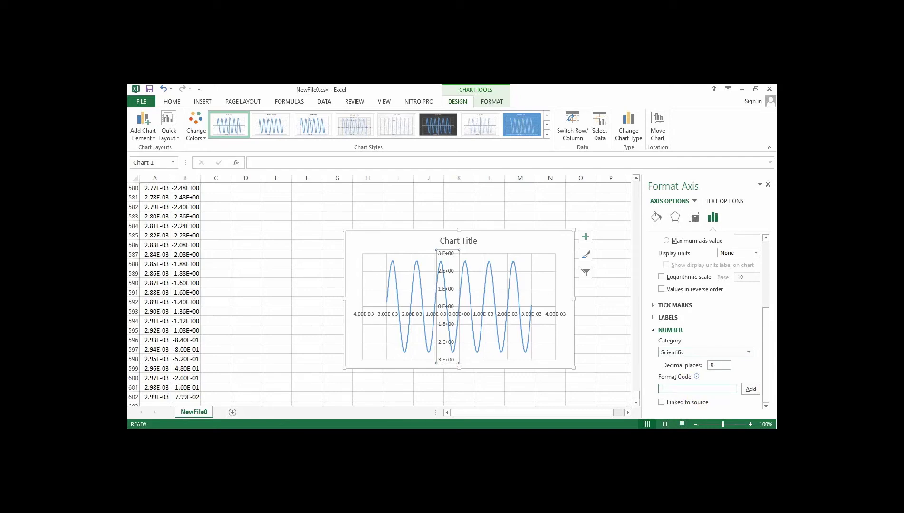
left_click(750, 389)
type("General")
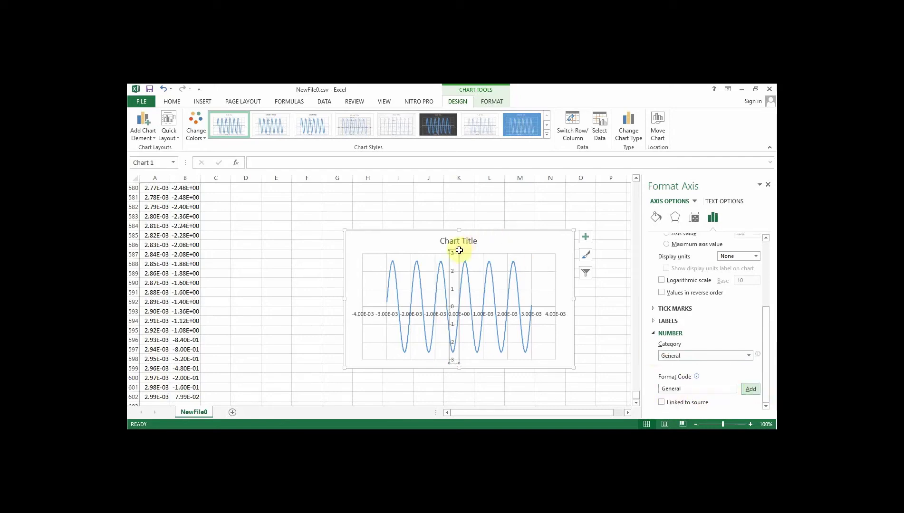
Step: Format the horizontal time axis as Number category with 0 decimal places
left_click(560, 319)
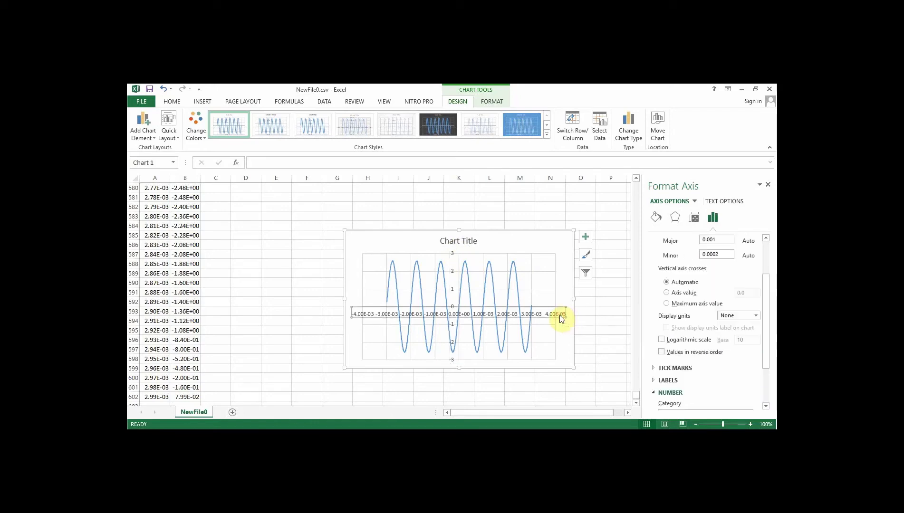
left_click_drag(766, 297, 768, 355)
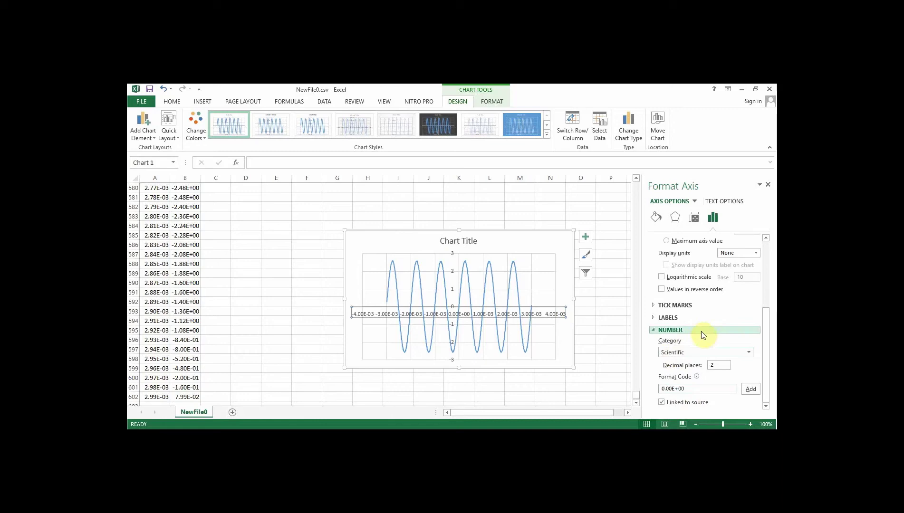
left_click(699, 352)
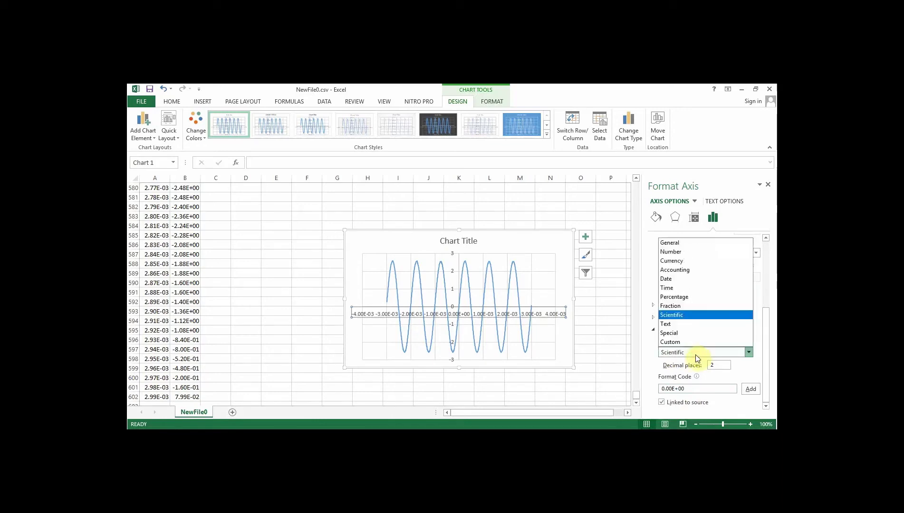
left_click(682, 252)
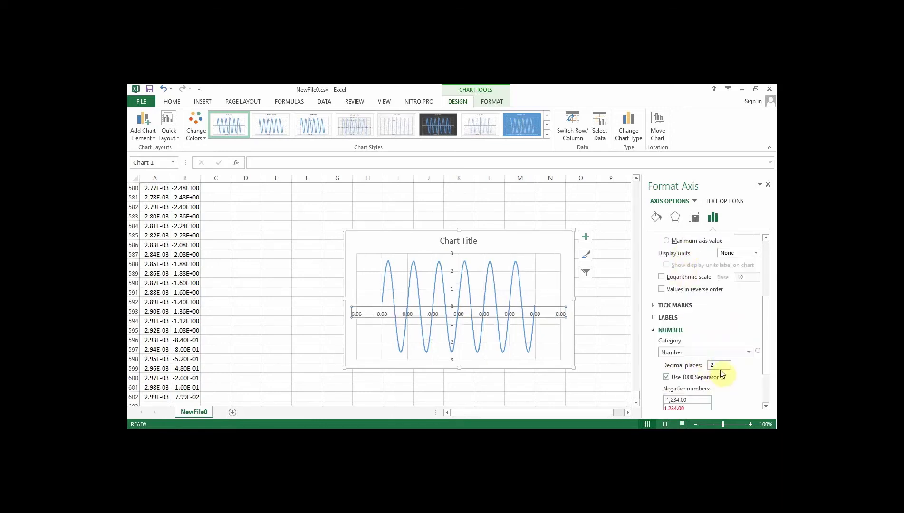
key("BackSpace")
type("0")
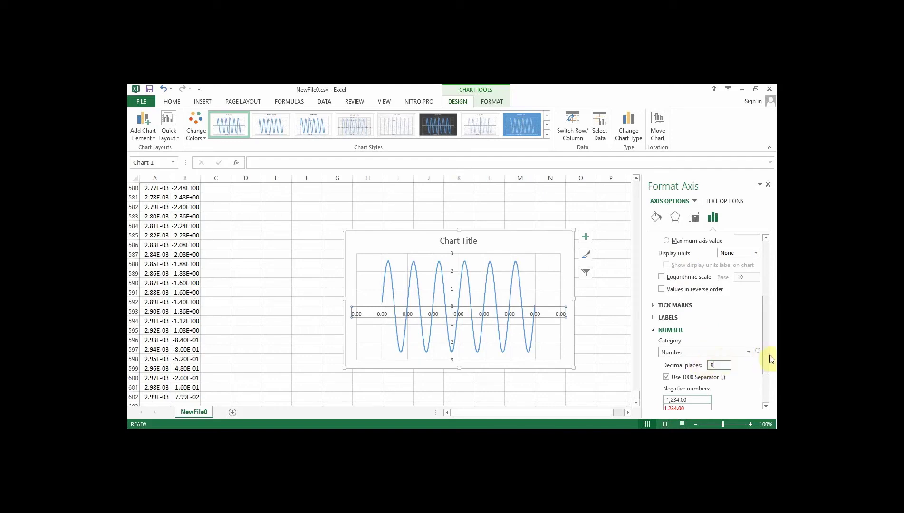
left_click_drag(770, 356, 769, 384)
left_click(558, 387)
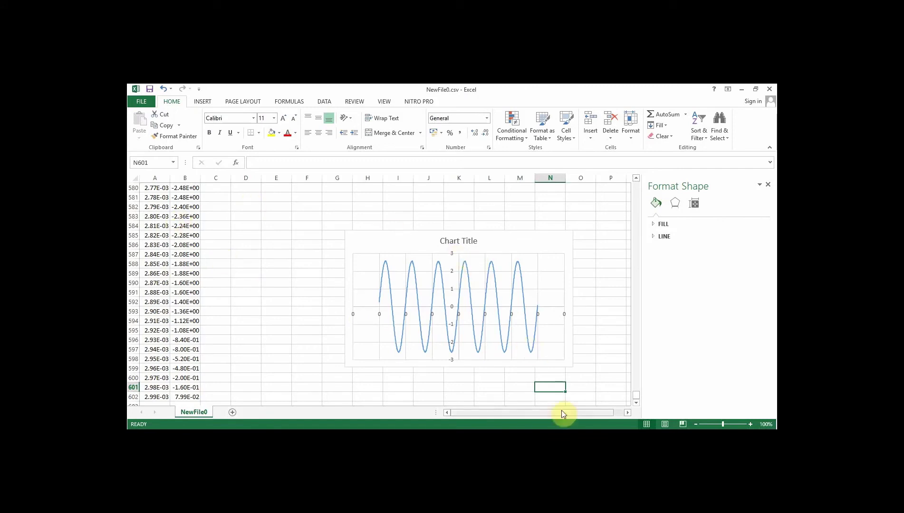
Step: Head column C with X in C1 and ms in C2
mouse_move(631, 398)
left_mouse_down()
mouse_move(645, 262)
mouse_move(631, 151)
left_mouse_up()
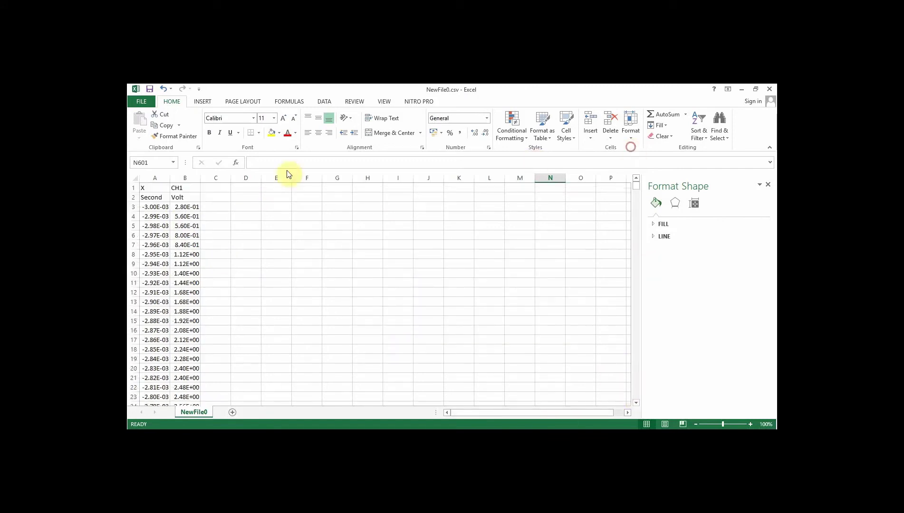
left_click(160, 197)
left_click(218, 198)
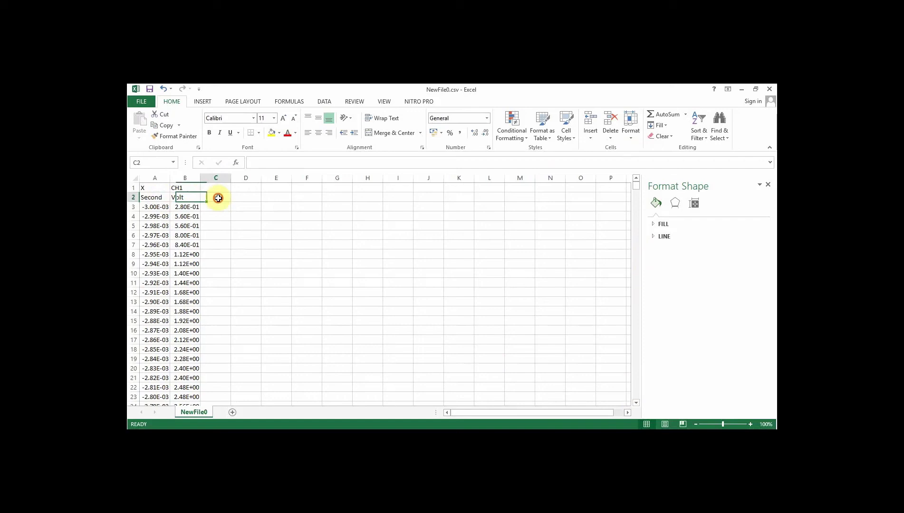
left_click(220, 189)
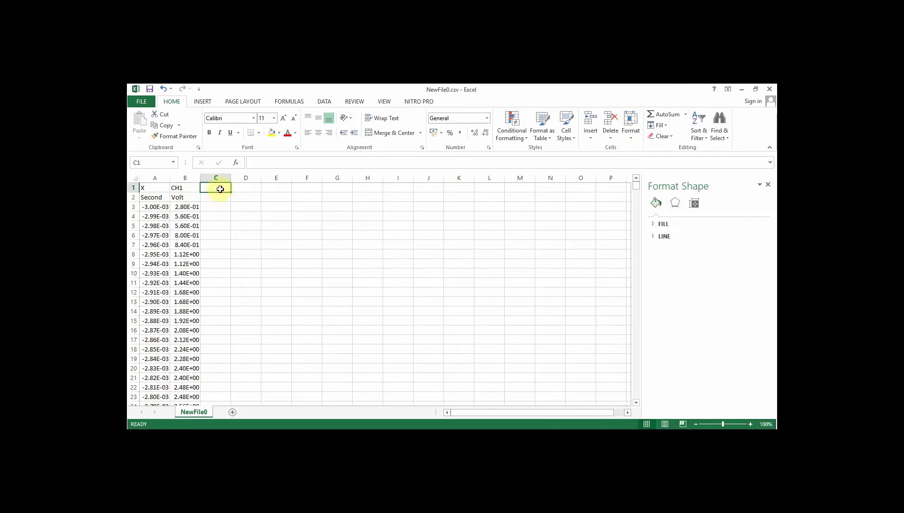
type("X")
key("Return")
type("ms")
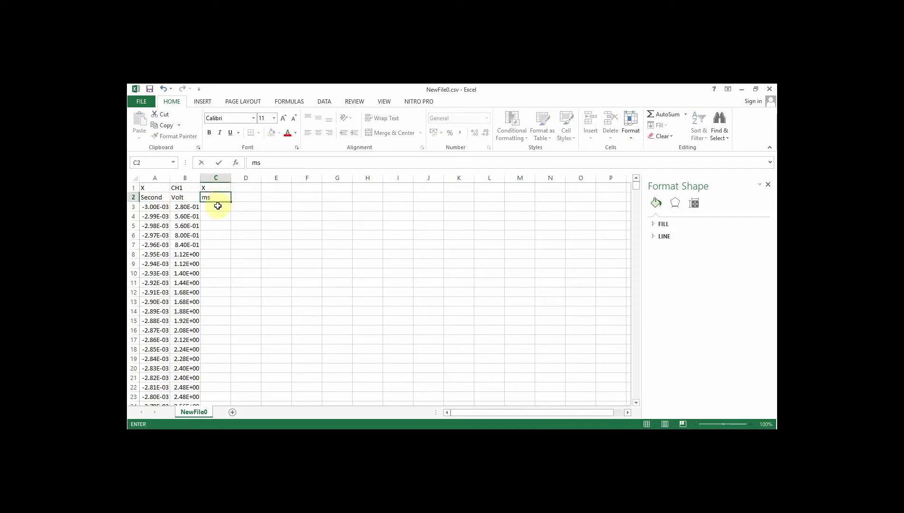
key("Return")
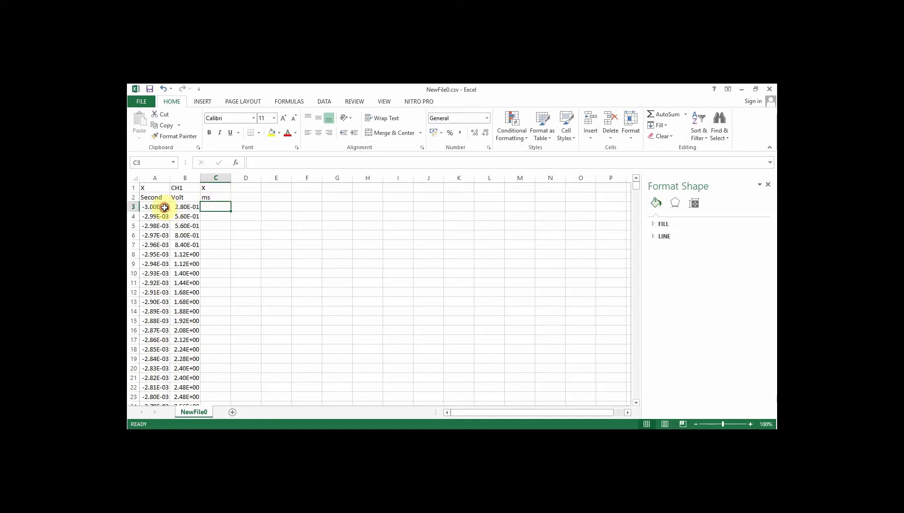
Step: Enter =A3*1E3 in C3 and fill the millisecond conversion down to row 602
left_click(164, 206)
left_click(226, 208)
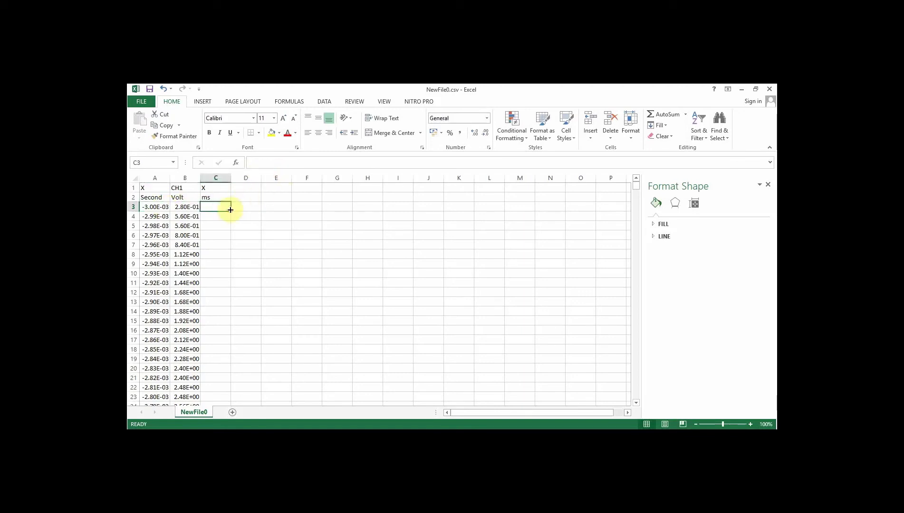
type("=")
left_click(148, 206)
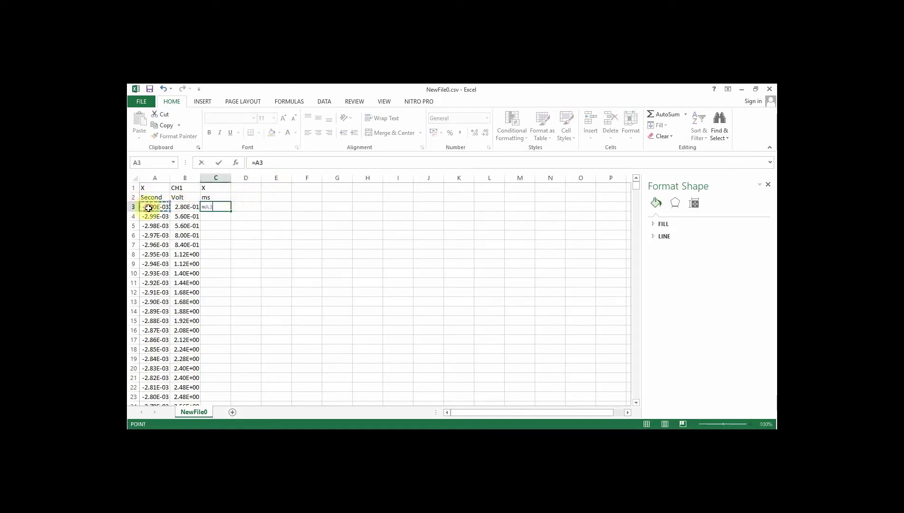
left_click(270, 164)
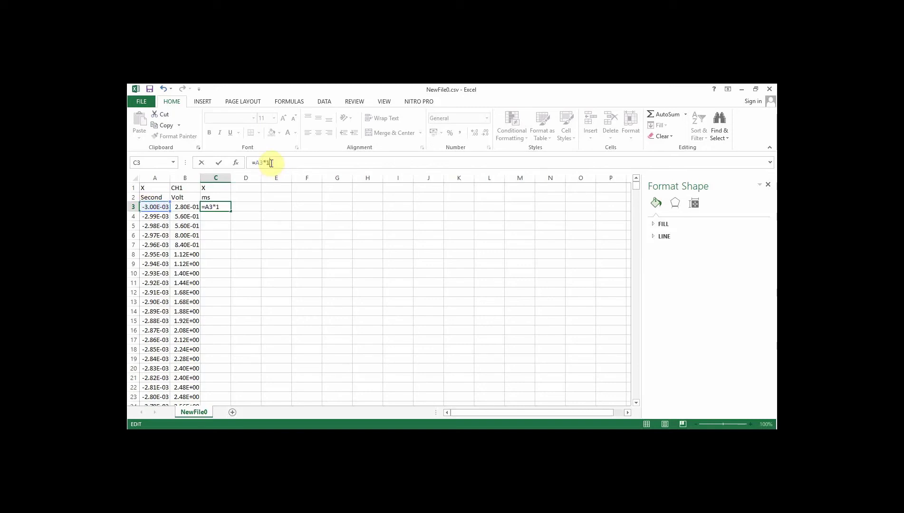
type("E3")
key("Return")
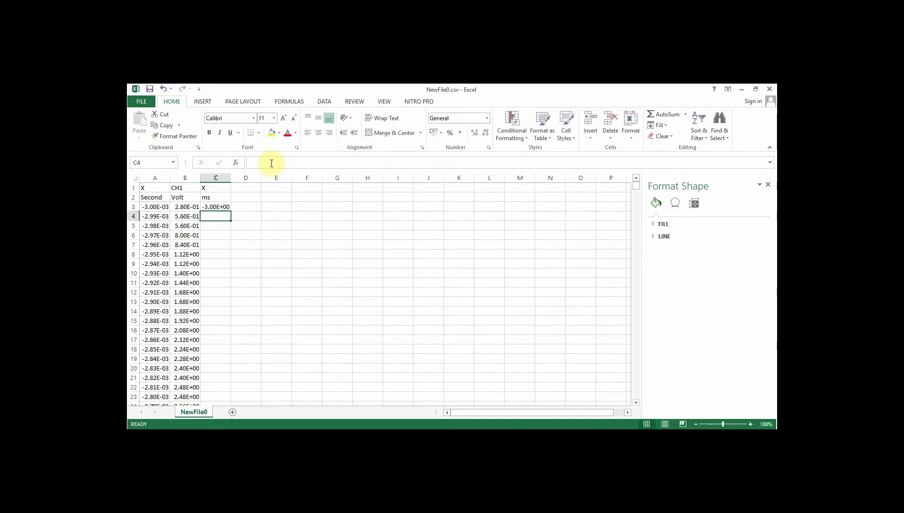
left_click(216, 206)
left_click_drag(230, 210, 216, 424)
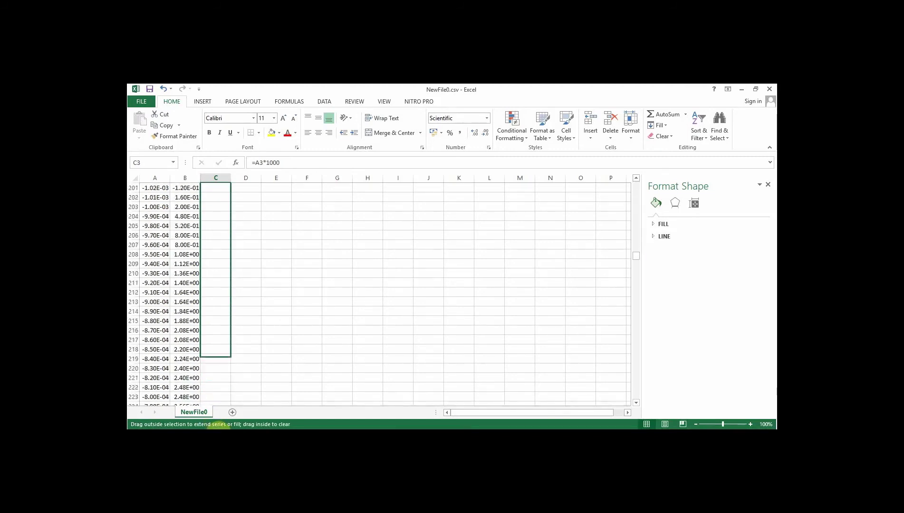
left_click_drag(217, 425, 205, 396)
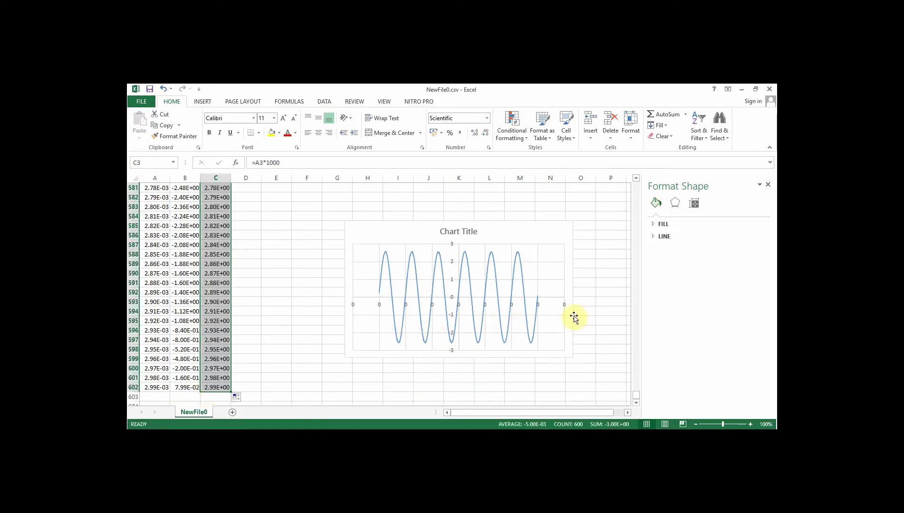
Step: Open Select Data Source for the chart and edit Series1
left_click(567, 245)
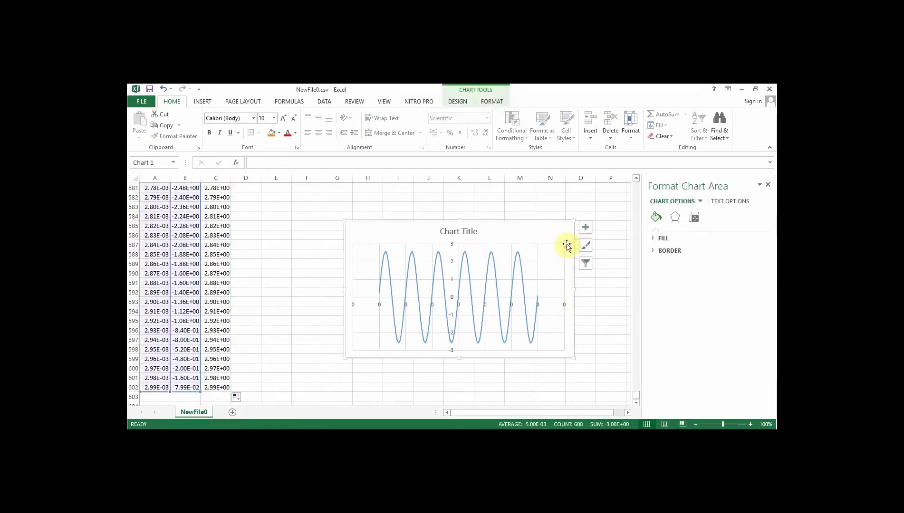
right_click(567, 245)
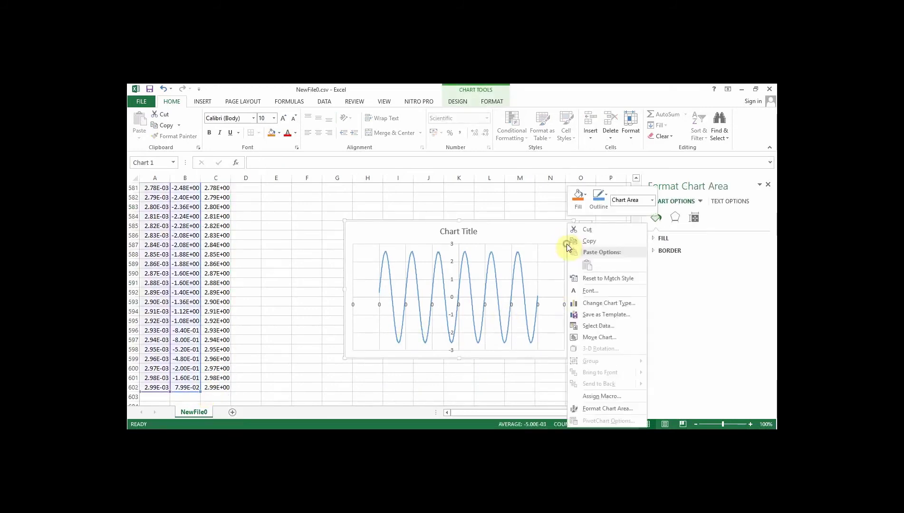
left_click(621, 329)
left_click(366, 280)
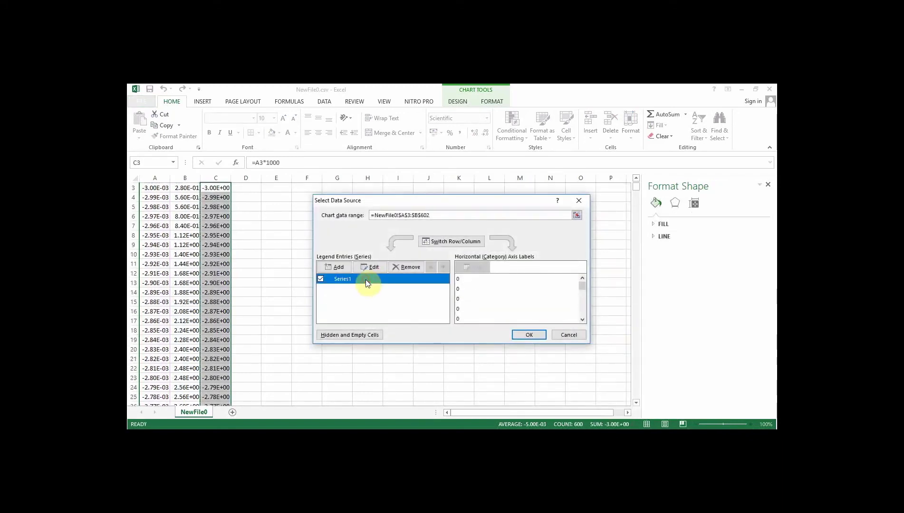
left_click(372, 267)
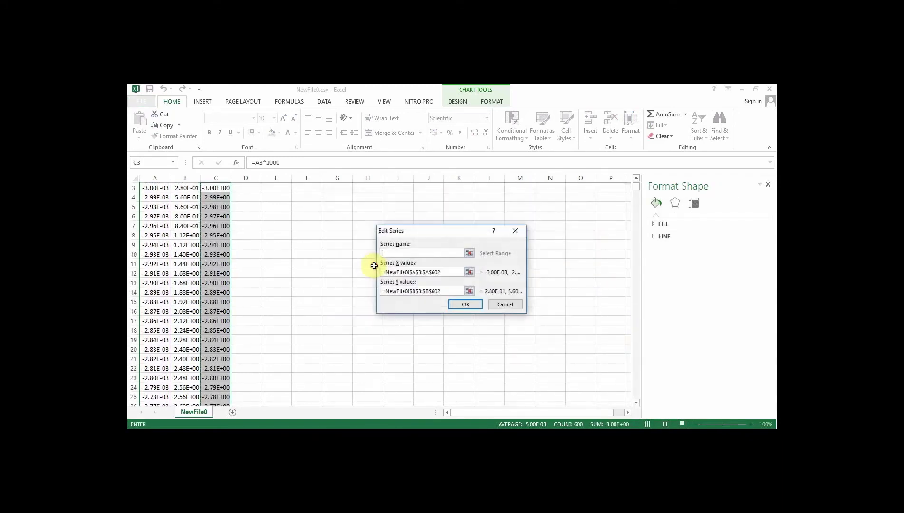
Step: Set the Series X values to =NewFile0!$C$3:$C$602 and accept the updated data
left_click(469, 272)
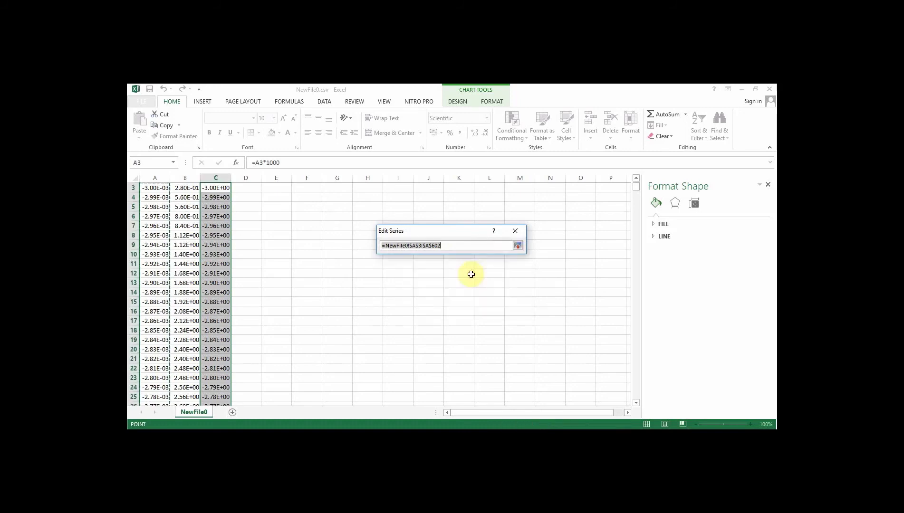
left_click(635, 177)
left_click(222, 205)
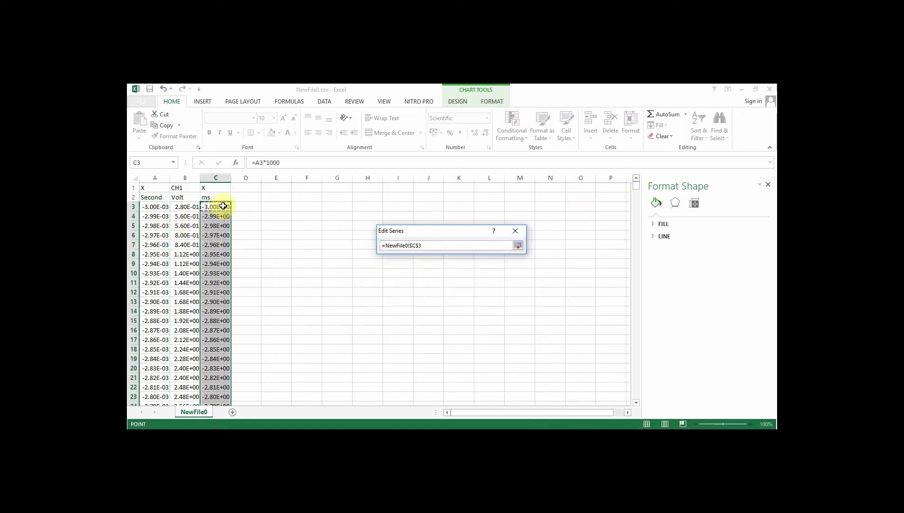
key("ctrl+shift+Down")
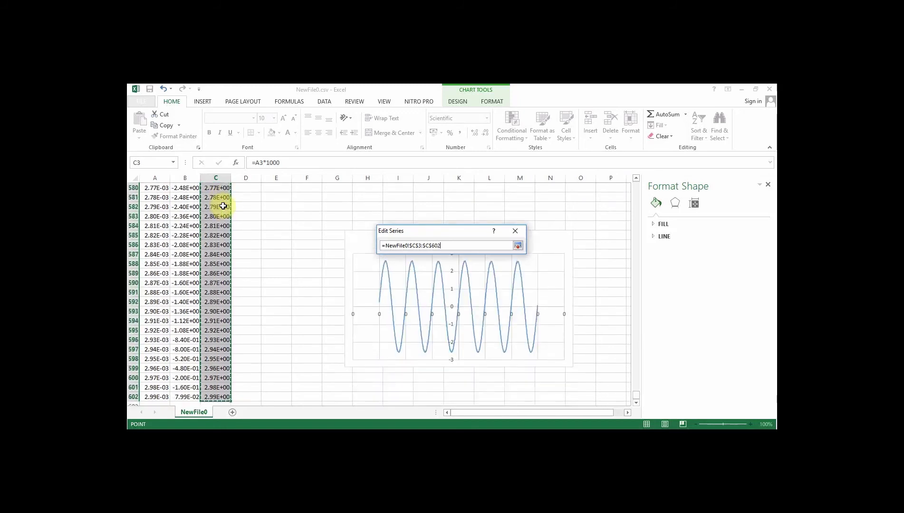
left_click(517, 246)
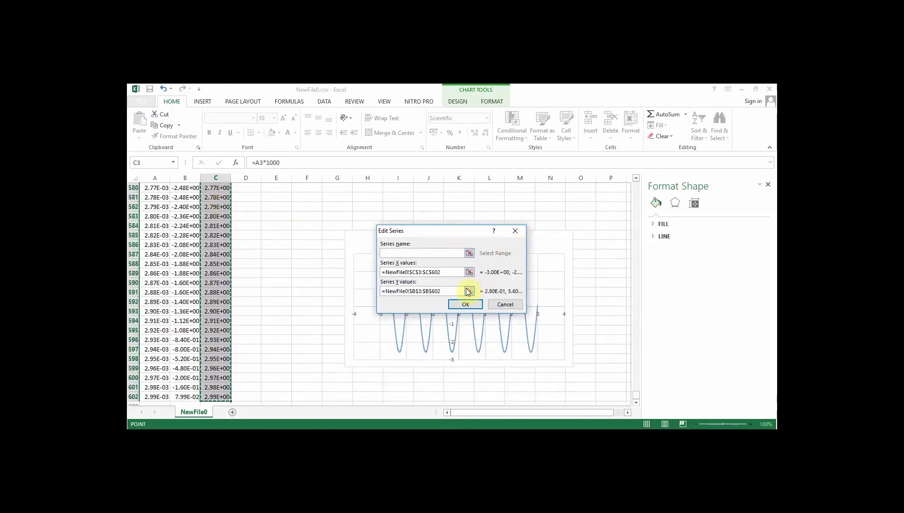
left_click(467, 304)
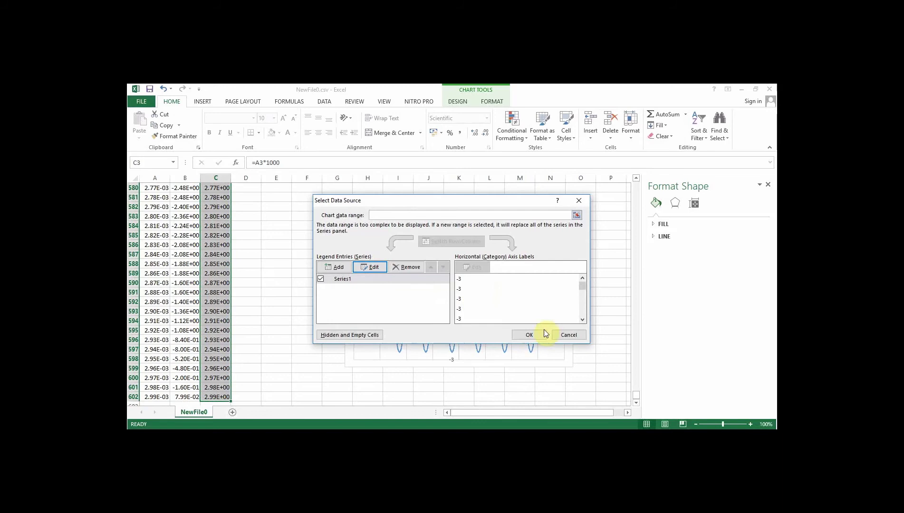
left_click(537, 335)
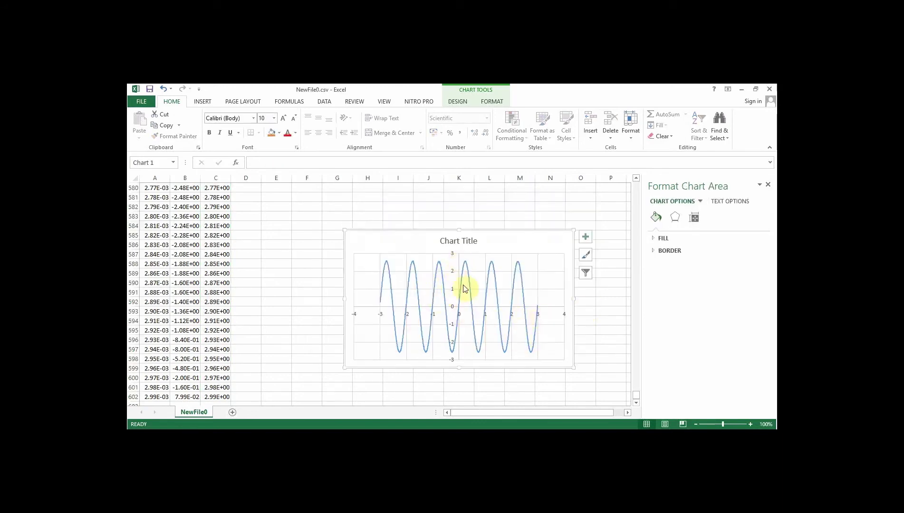
Step: Delete the chart title and set the chart area border to No line
left_click(459, 240)
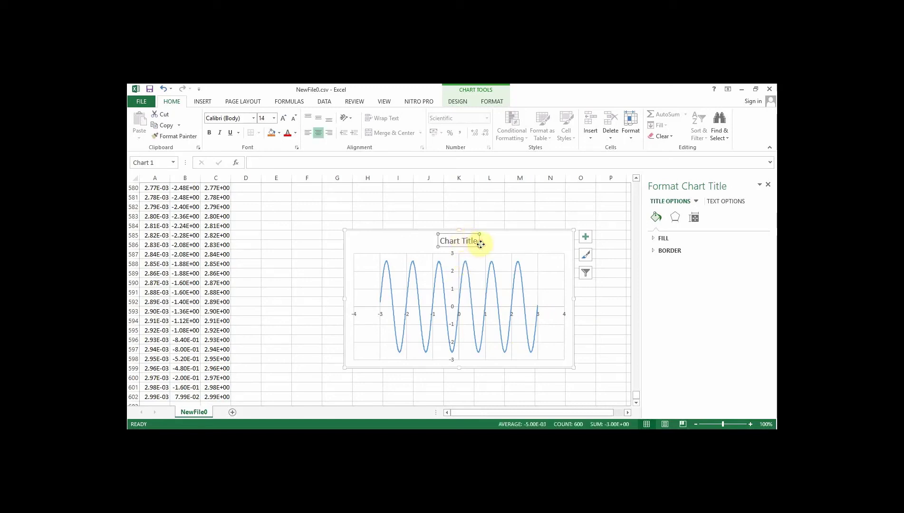
key("Delete")
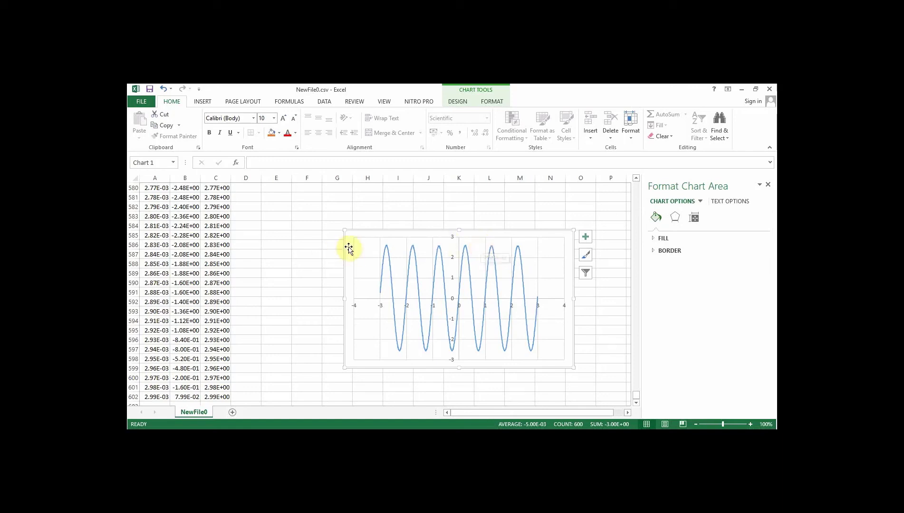
right_click(350, 249)
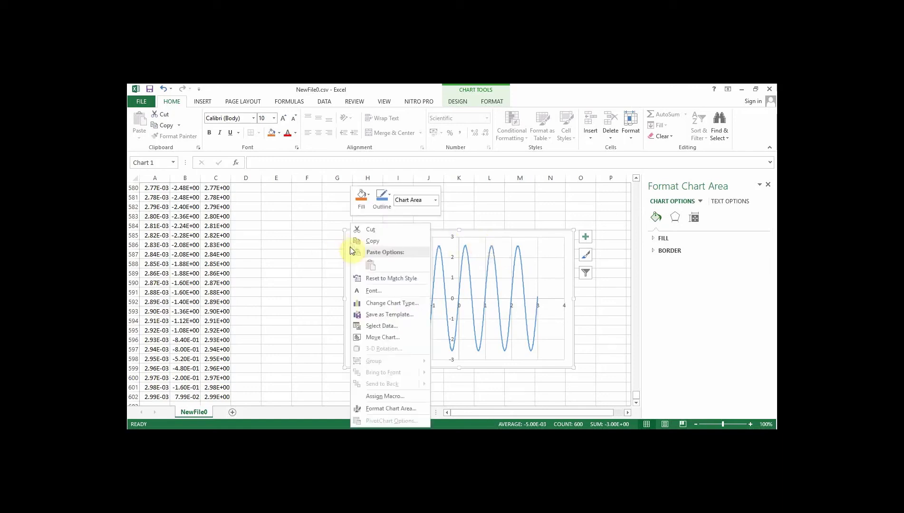
left_click(565, 267)
left_click(679, 252)
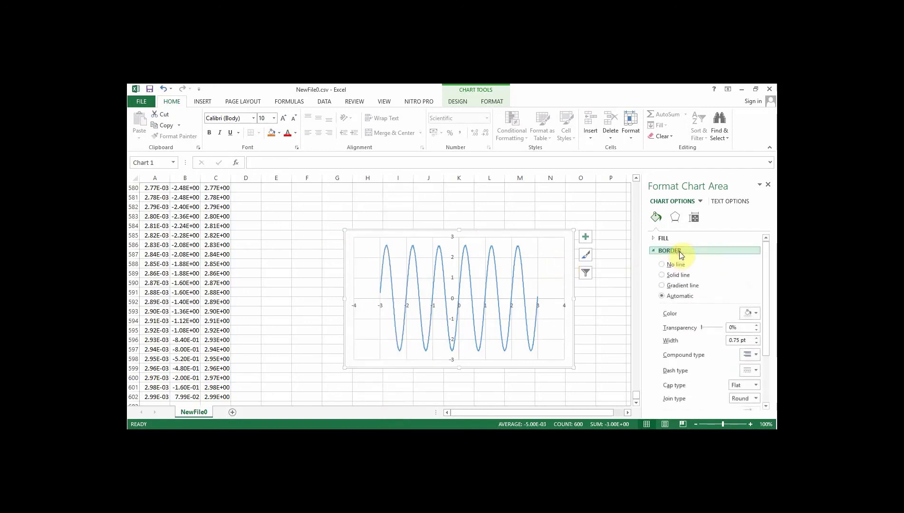
left_click(669, 265)
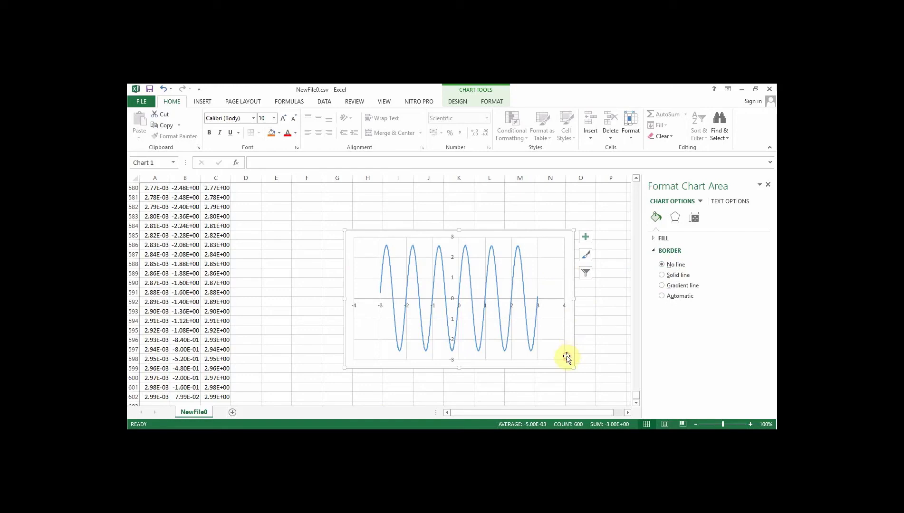
Step: Check the borderless chart and select the vertical axis with the Design commands shown
left_click(544, 379)
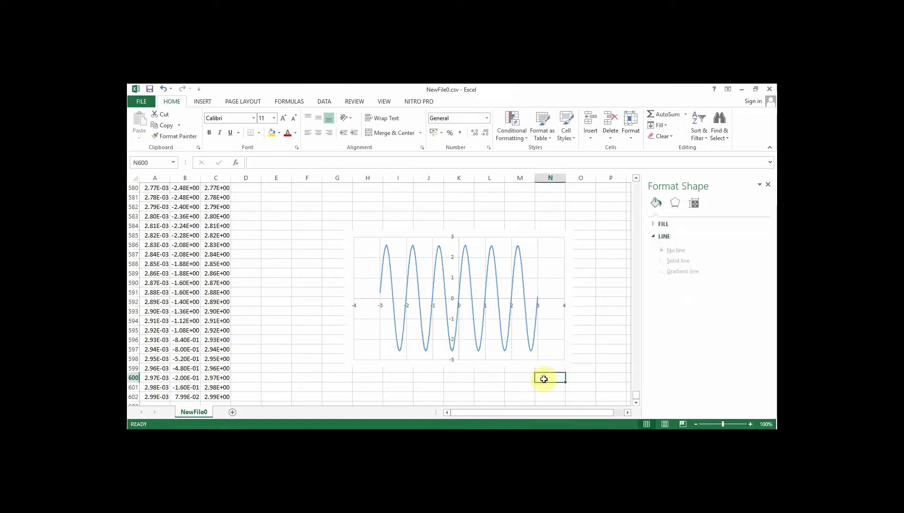
left_click(454, 238)
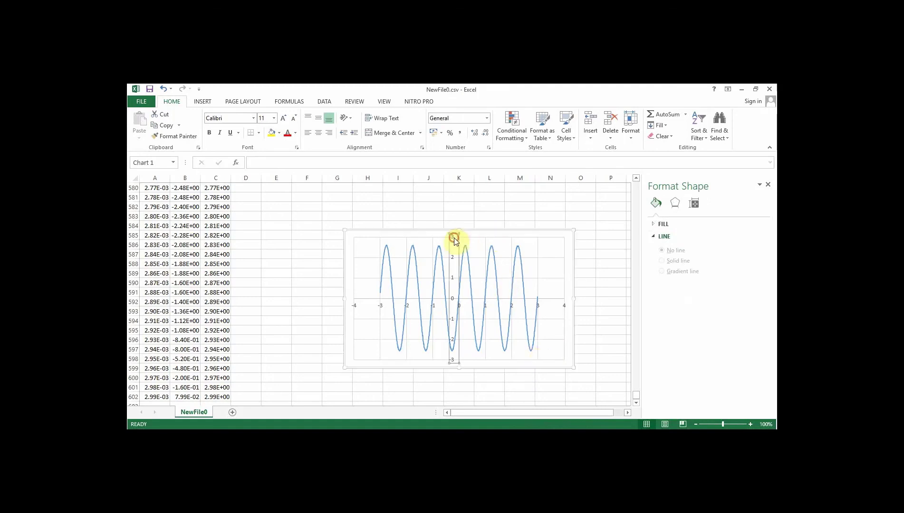
left_click(482, 99)
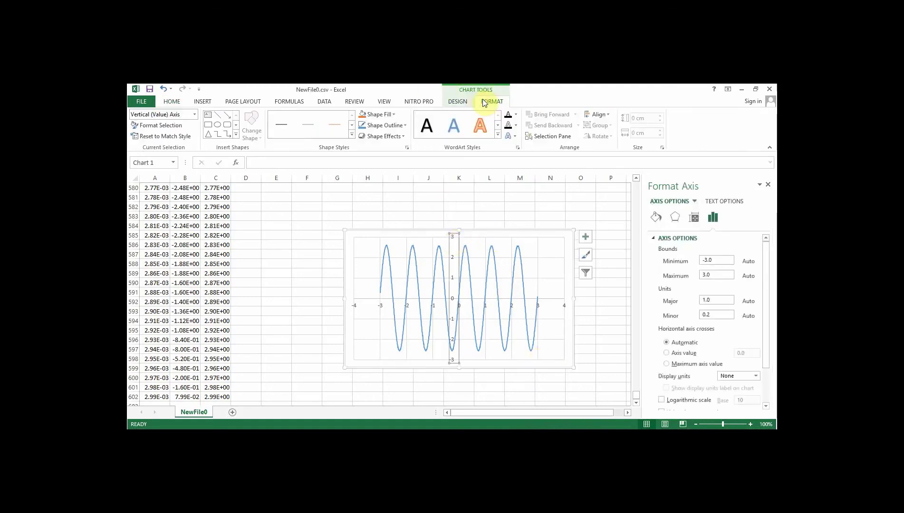
left_click(458, 102)
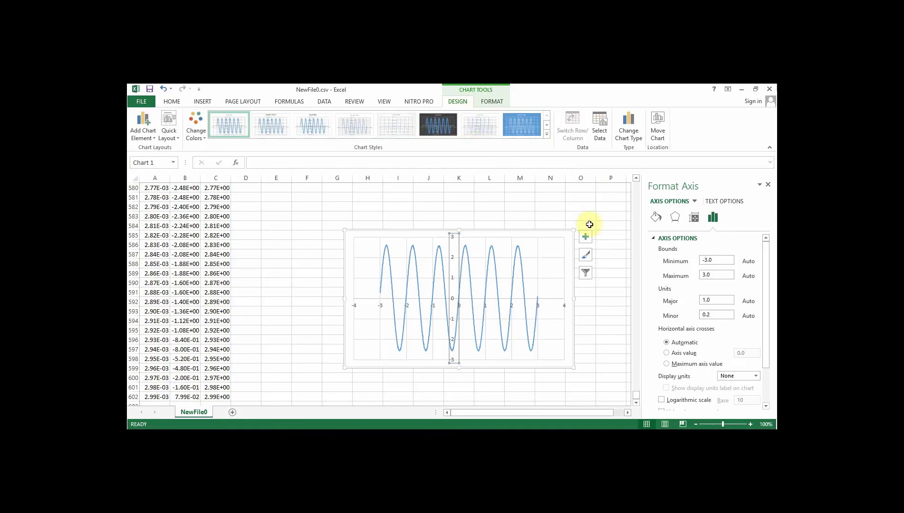
Step: Add a primary vertical axis title reading Voltage / Volts
left_click(516, 309)
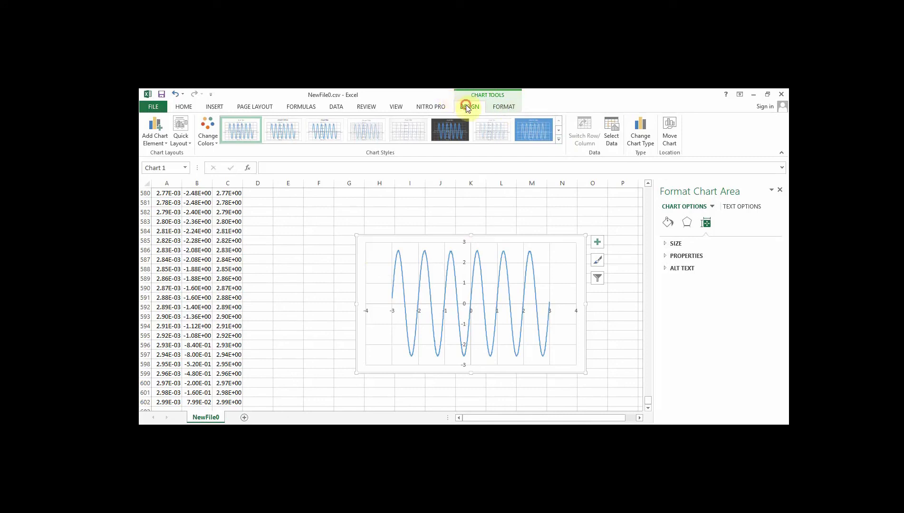
left_click(148, 129)
mouse_move(168, 164)
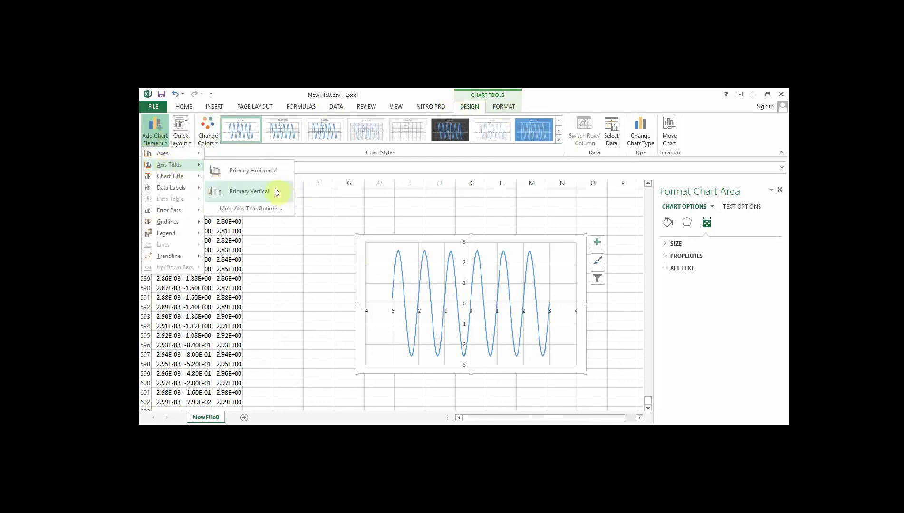
left_click(274, 188)
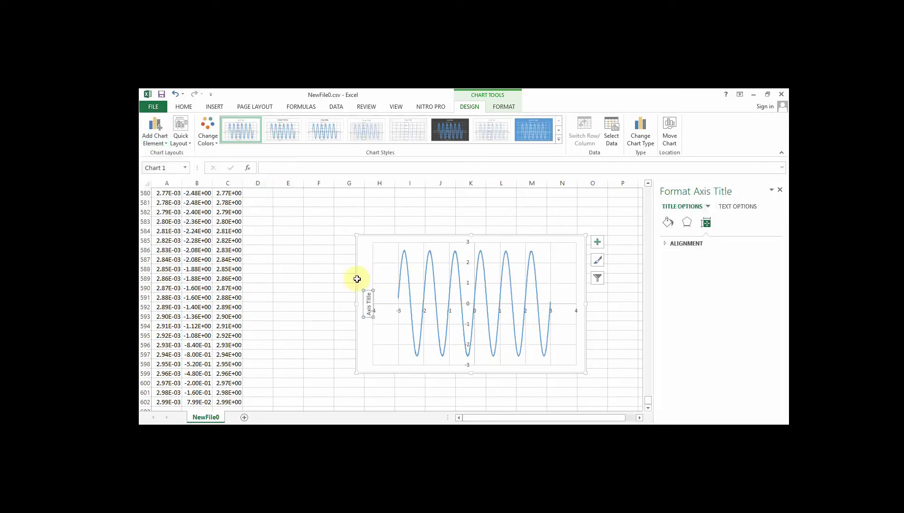
left_click(367, 307)
type("Voltage / Volts")
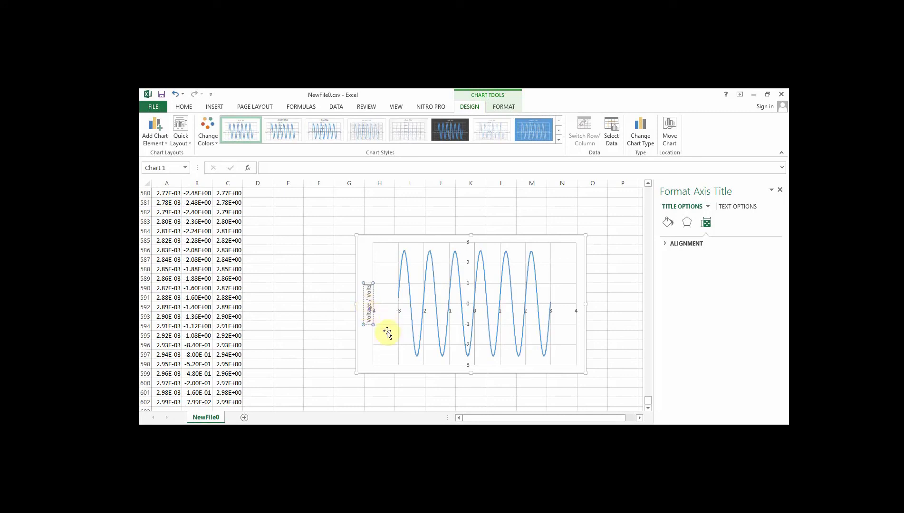
Step: Add a primary horizontal axis title and select its placeholder text for Time / ms
left_click(154, 131)
mouse_move(169, 164)
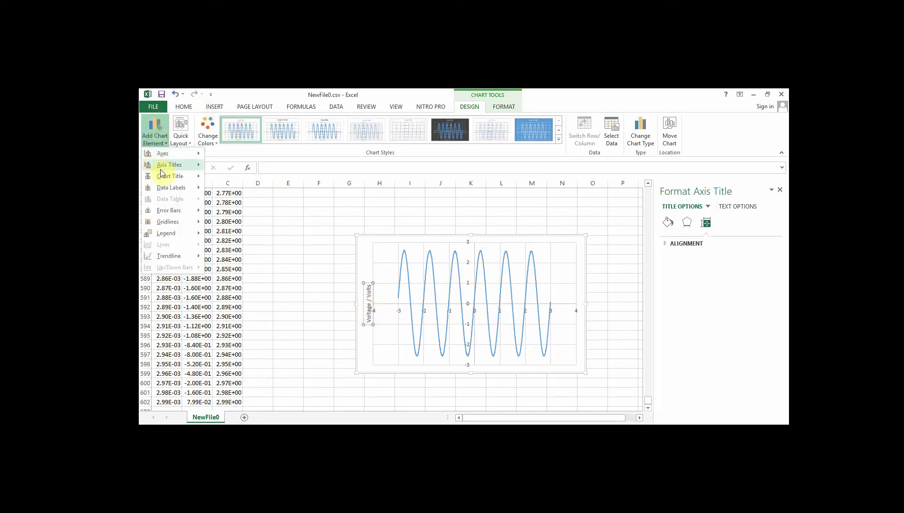
left_click(235, 172)
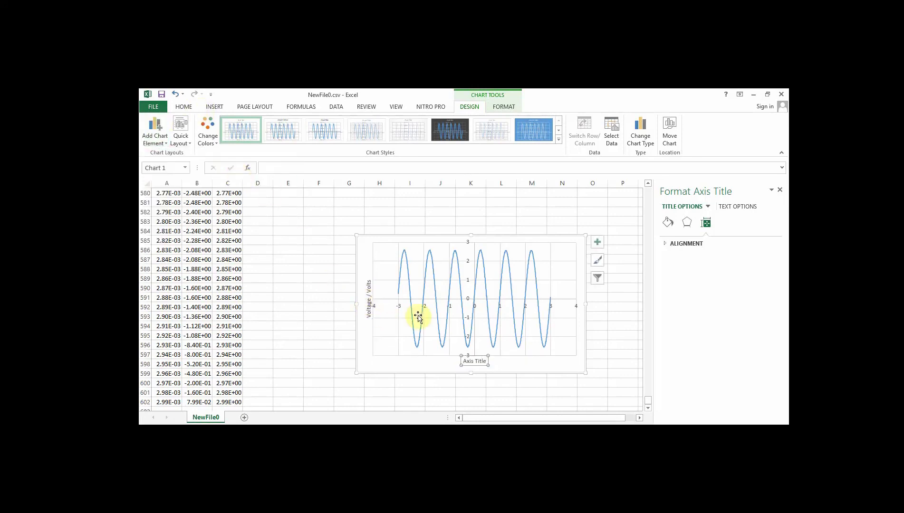
triple_click(461, 362)
type("Time / ms")
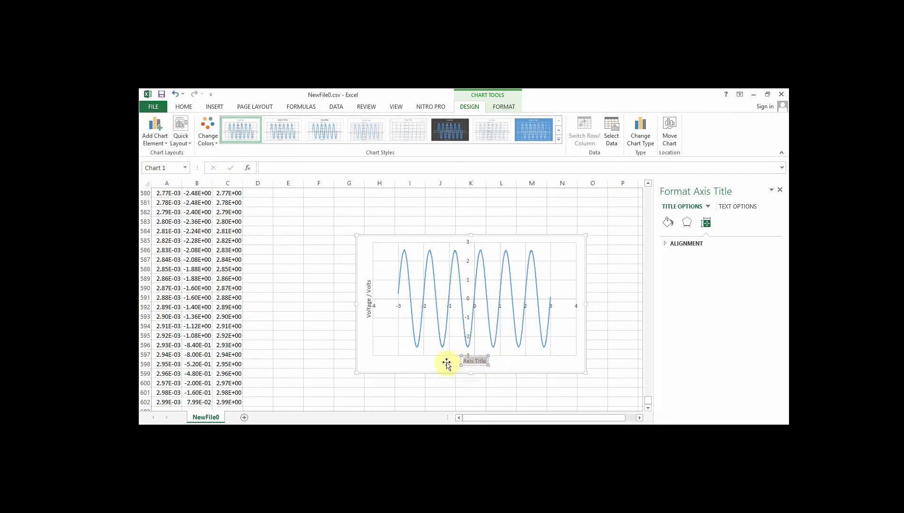
Step: Move Time / ms to the axis's right end and Voltage / Volts to the top
left_click(481, 357)
left_click(482, 358)
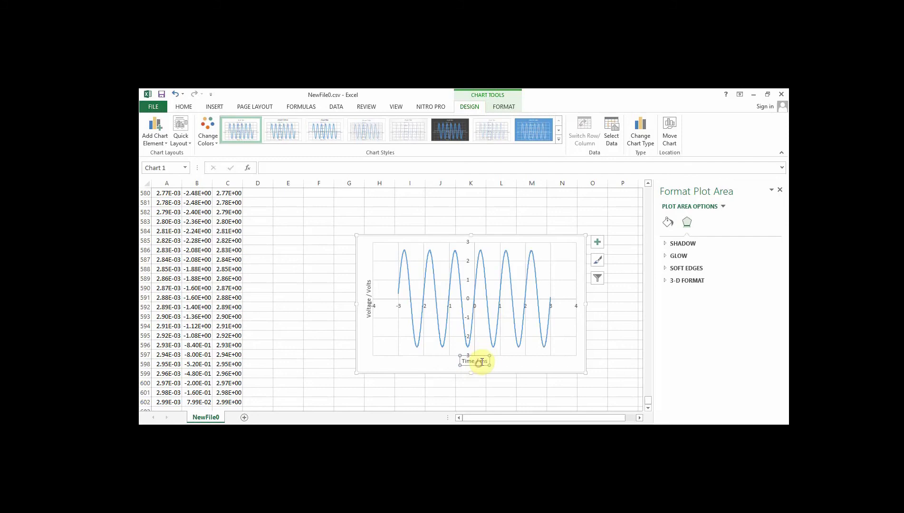
left_click_drag(490, 352, 573, 299)
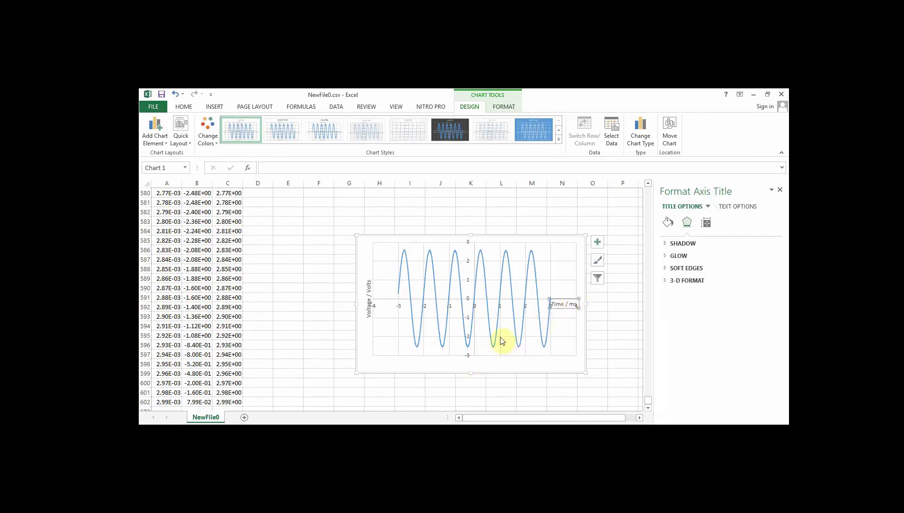
left_click(365, 285)
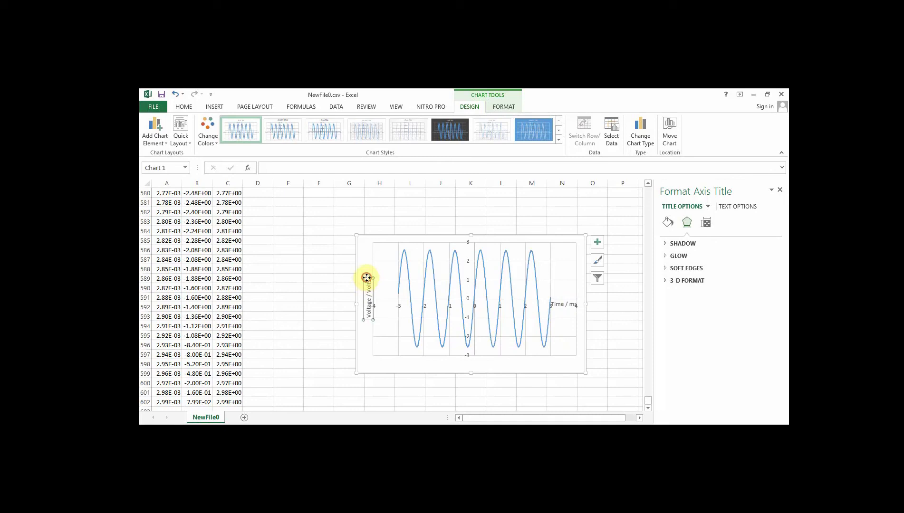
left_click_drag(366, 278, 462, 236)
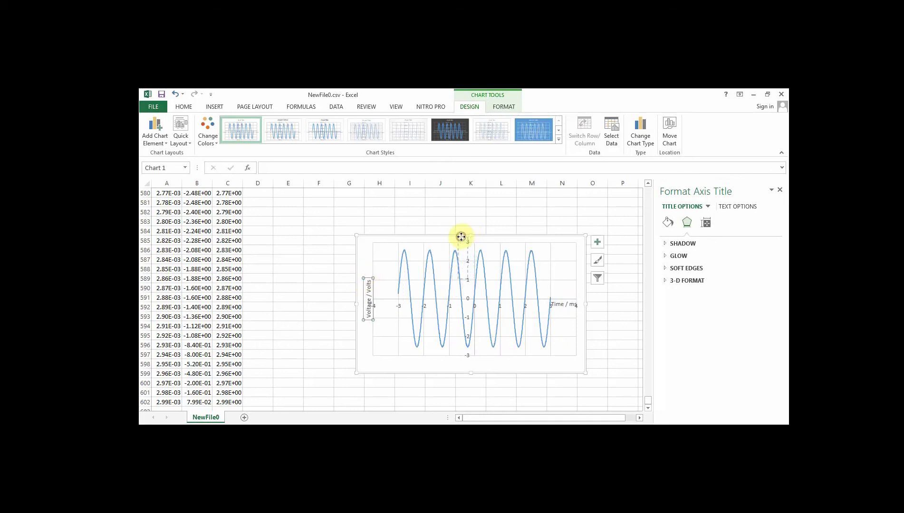
Step: Enlarge the plot area by its corner handle to fill the chart
left_click(392, 313)
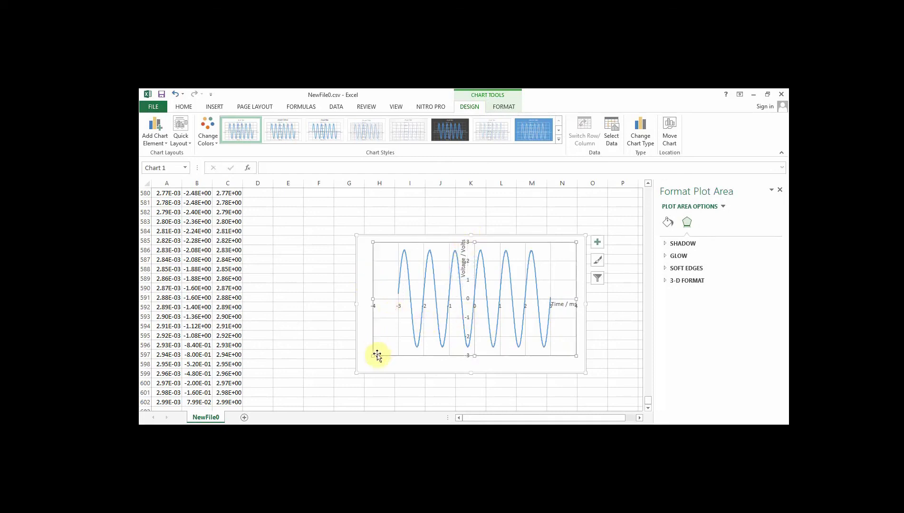
left_click_drag(377, 355, 368, 362)
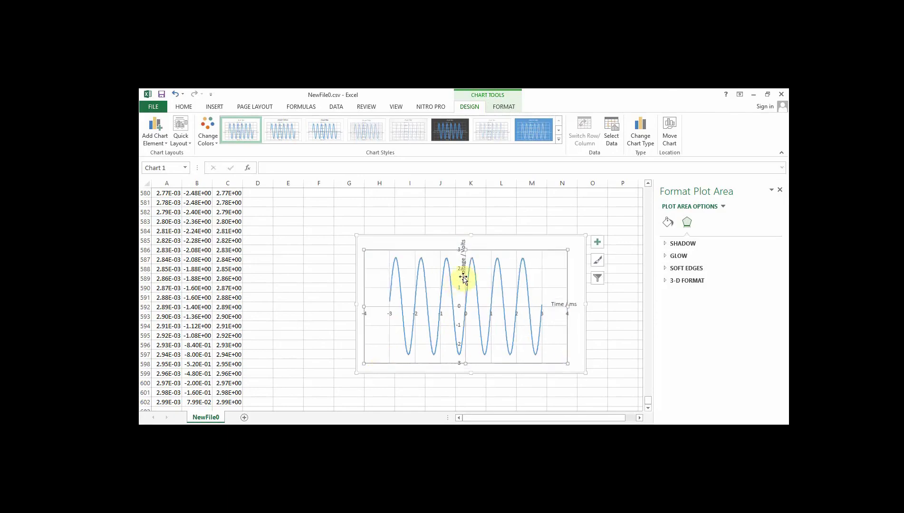